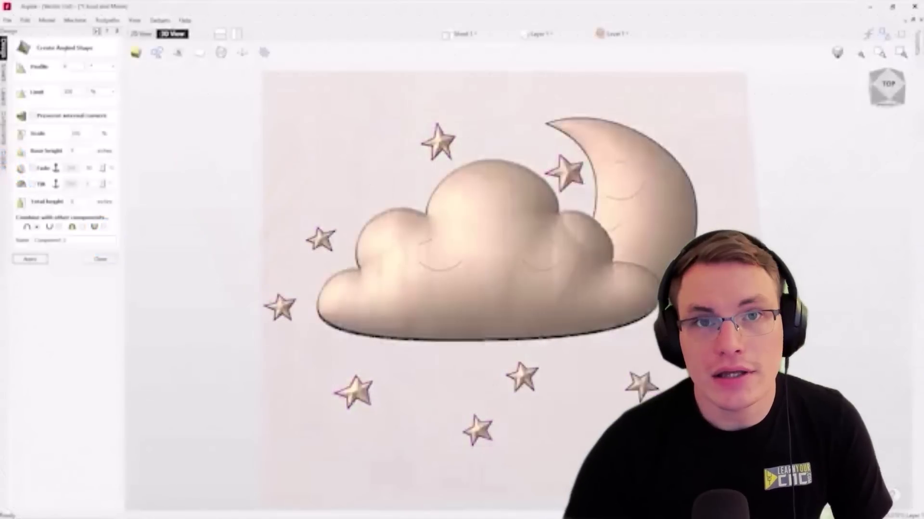
Step: Review the cloud's rounded shape settings and the VCarve pocket example's toolpath settings
left_click(481, 250)
left_click(38, 267)
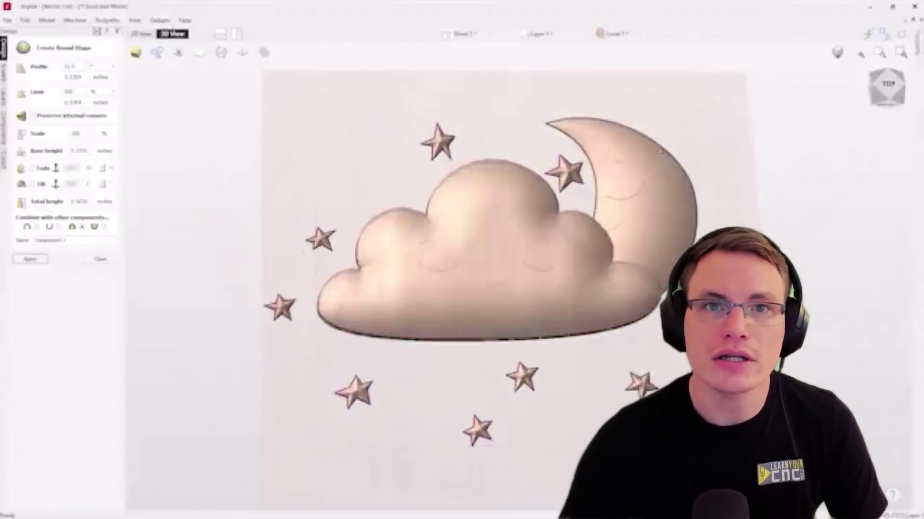
key("Escape")
key("n")
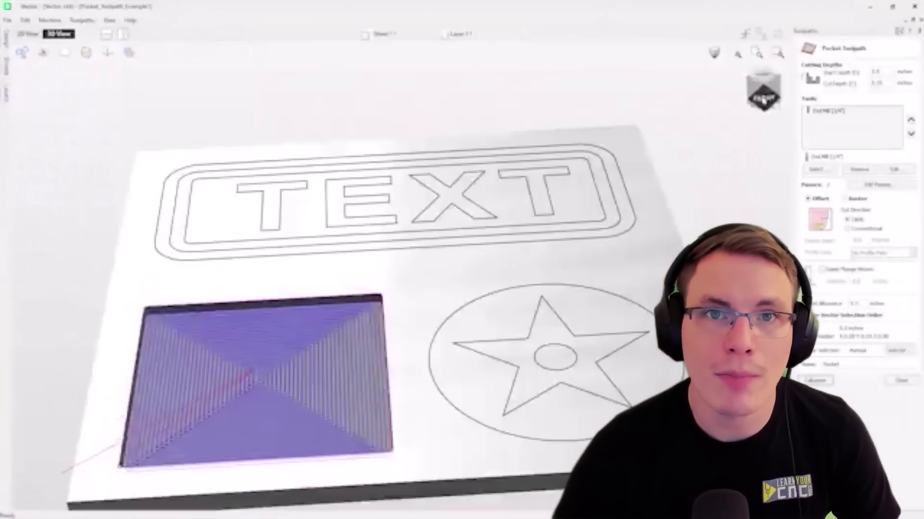
left_click(763, 81)
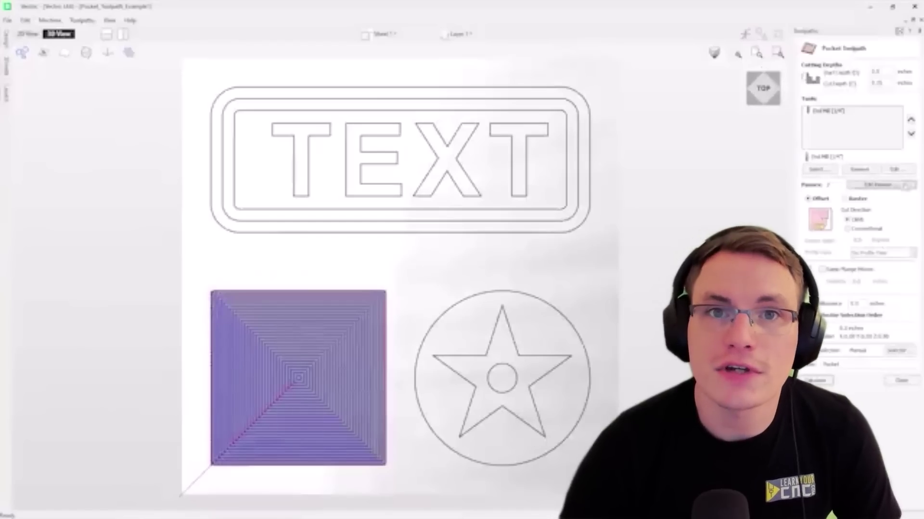
left_click(897, 170)
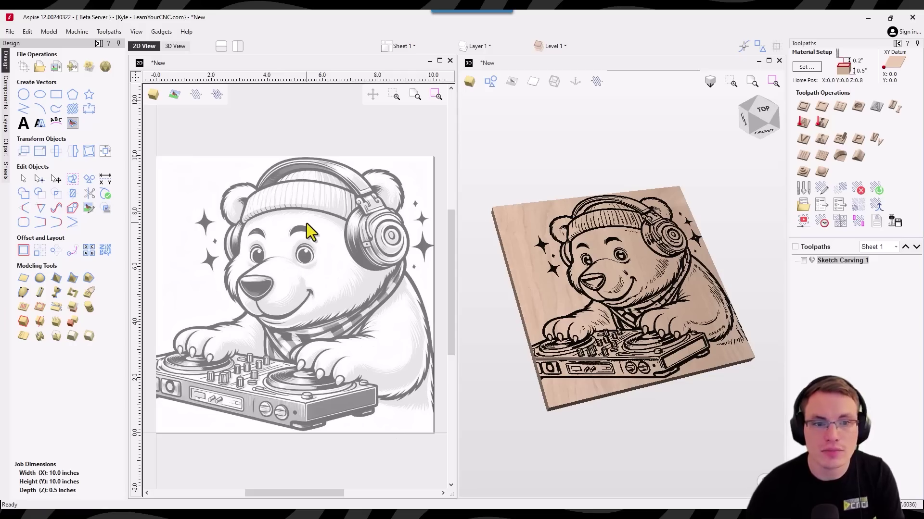
Step: Select the bear bitmap, then zoom and orbit the 3D view of the carved board
left_click(301, 286)
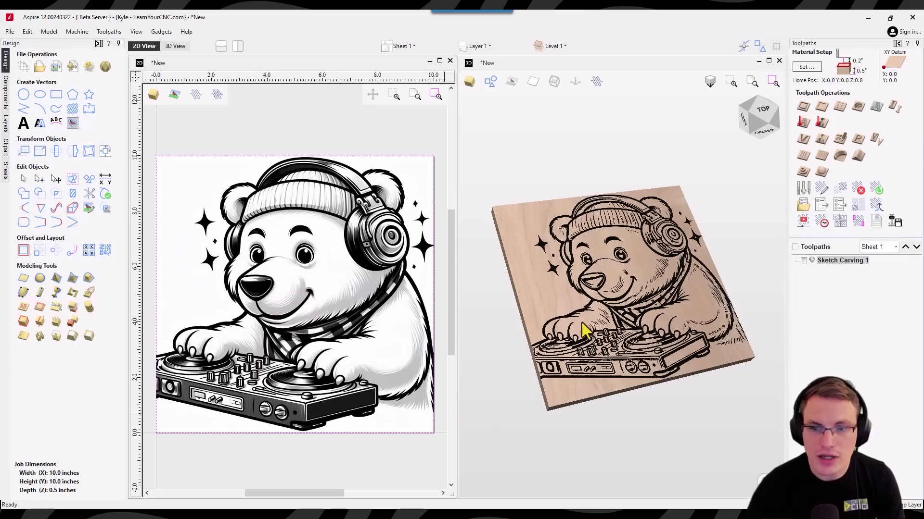
left_click(647, 296)
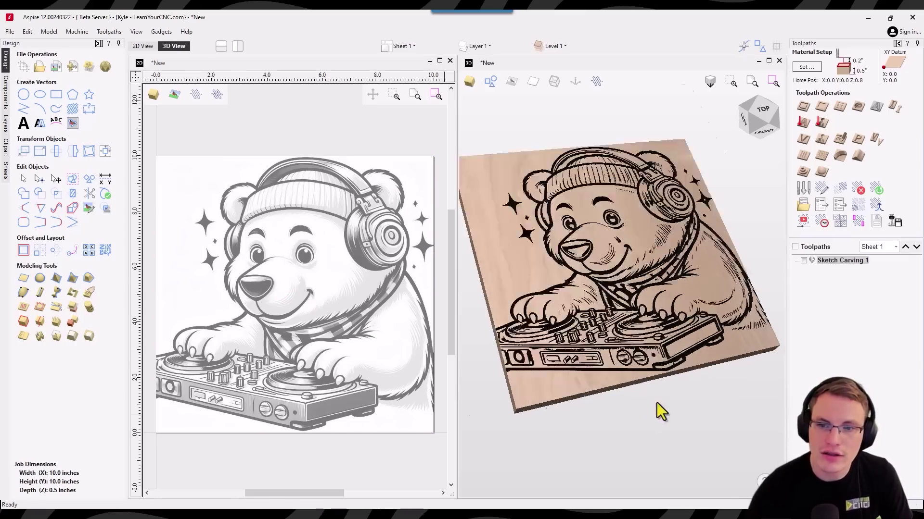
scroll(669, 390, "up", 3)
scroll(675, 315, "down", 2)
mouse_move(628, 324)
left_mouse_down()
mouse_move(572, 337)
mouse_move(625, 347)
mouse_move(666, 373)
mouse_move(710, 298)
mouse_move(592, 337)
mouse_move(625, 342)
left_mouse_up()
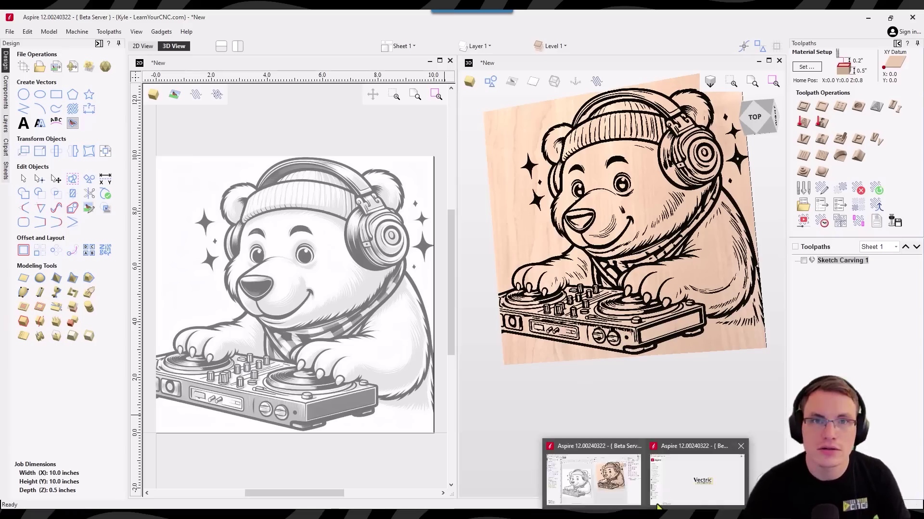
left_click(662, 492)
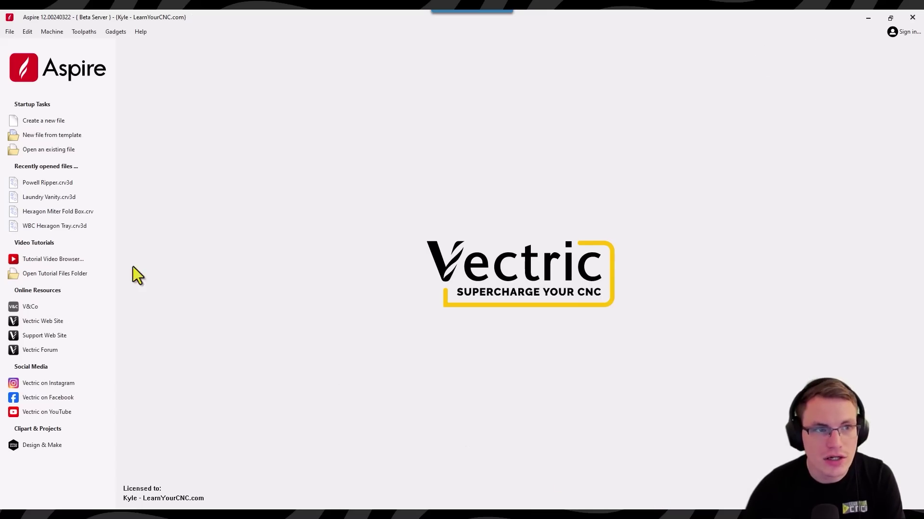
Step: Create a new job 10 x 10 inches and 0.5 inches thick
left_click(48, 120)
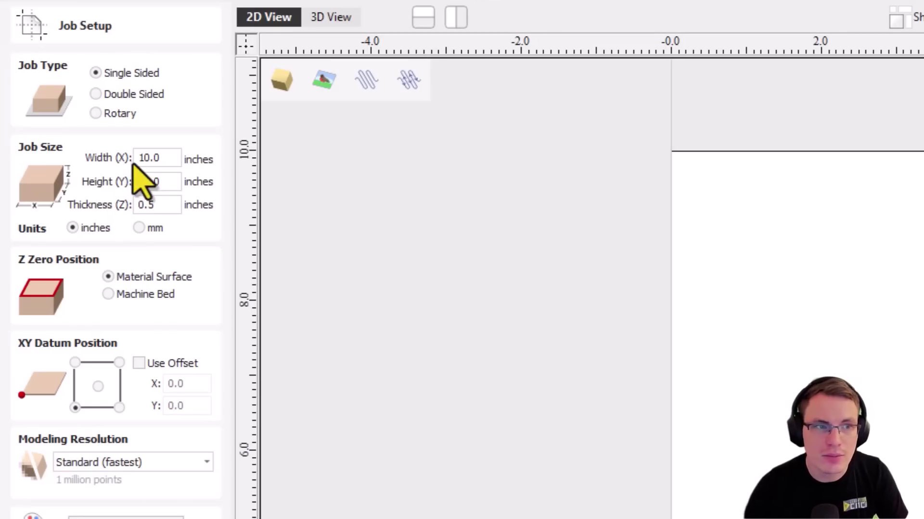
left_click(169, 183)
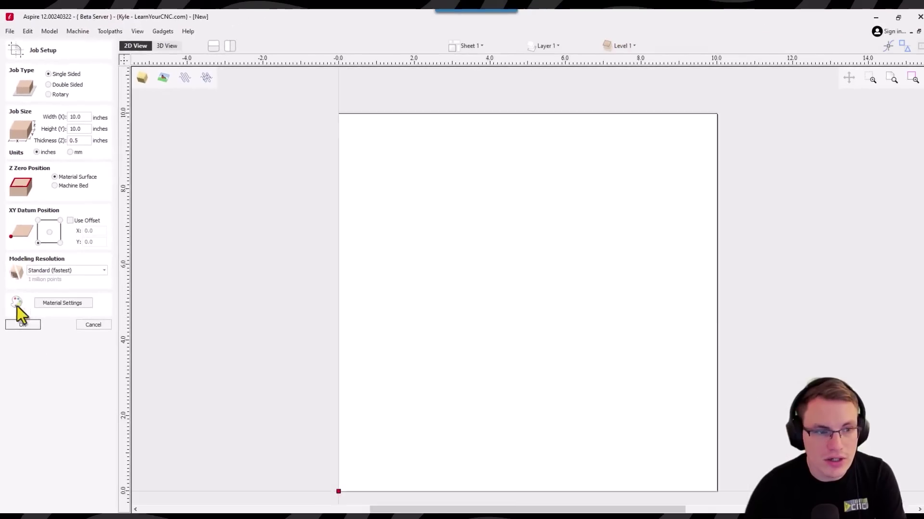
left_click(43, 518)
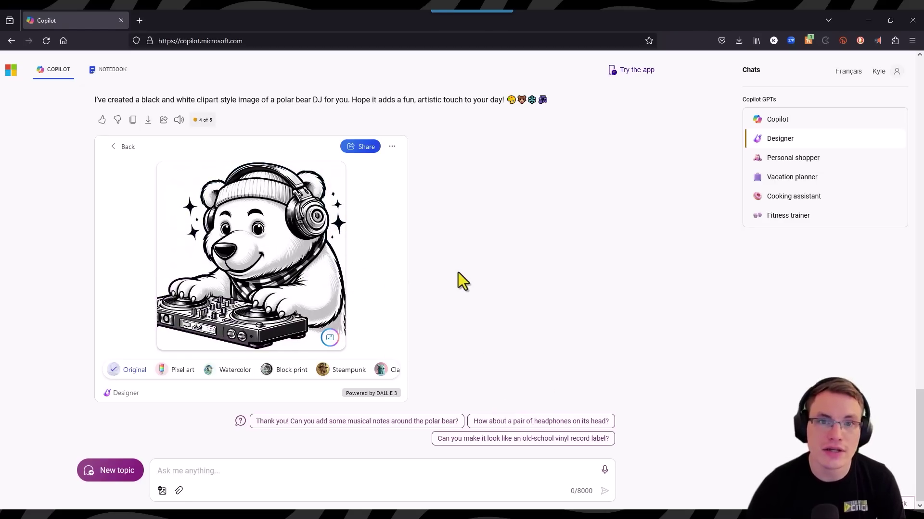
Step: Highlight the earlier polar bear DJ prompt and return to the four-image grid
scroll(469, 272, "up", 3)
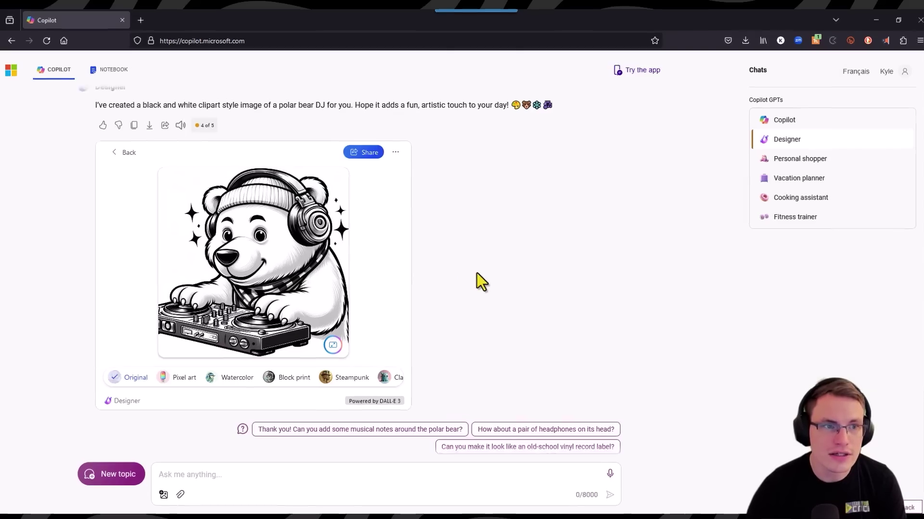
left_click_drag(118, 159, 297, 161)
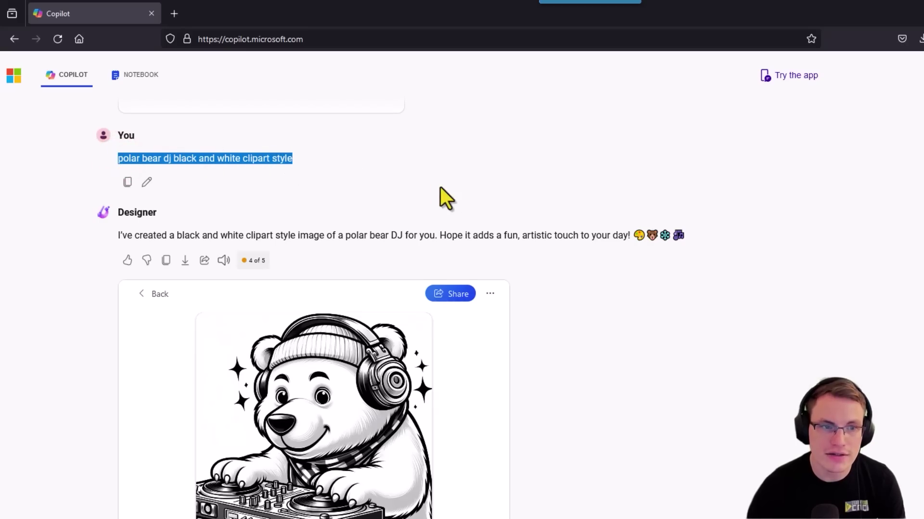
scroll(440, 192, "down", 2)
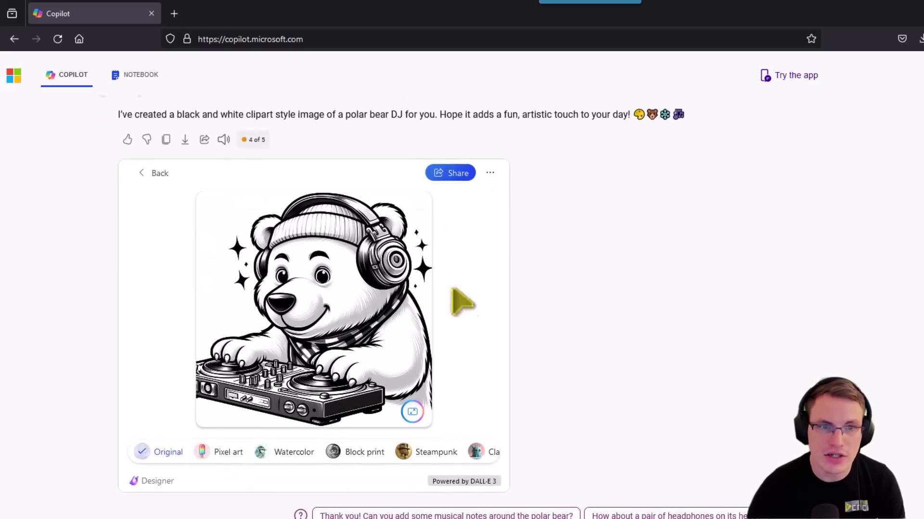
left_click(140, 172)
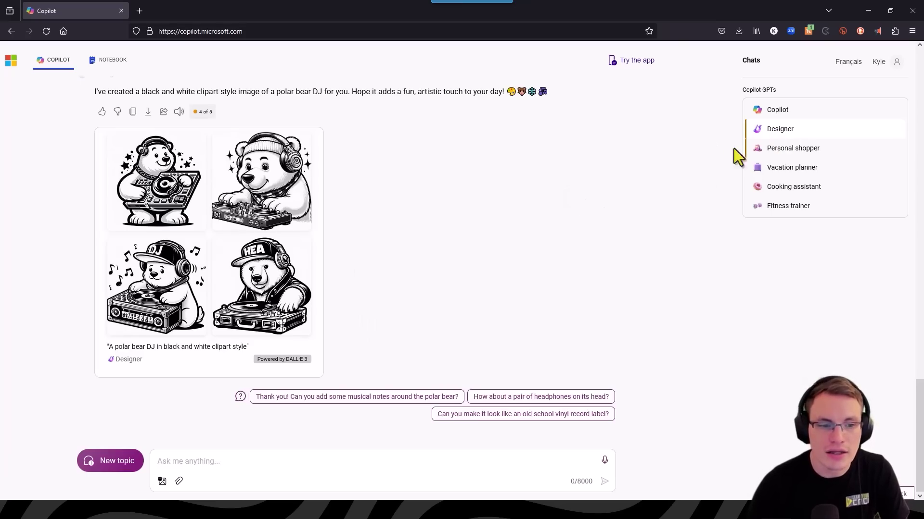
left_click(185, 461)
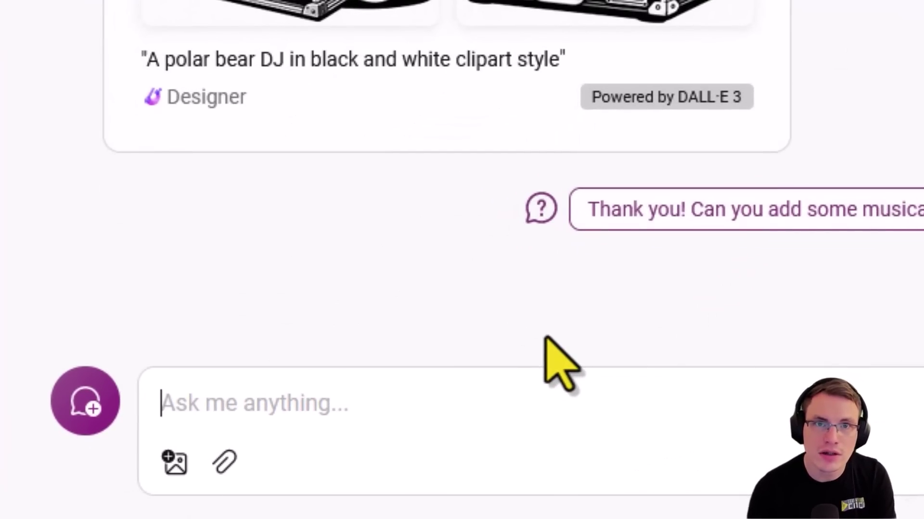
Step: Send the request 'parachuting elephant black and white clipart style' to Copilot
type("parachuting elephant black and white clipart style")
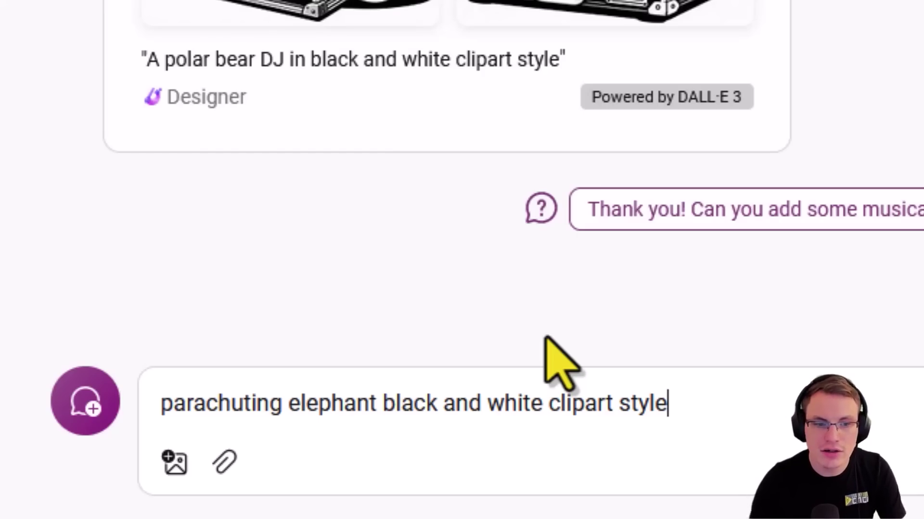
key("Return")
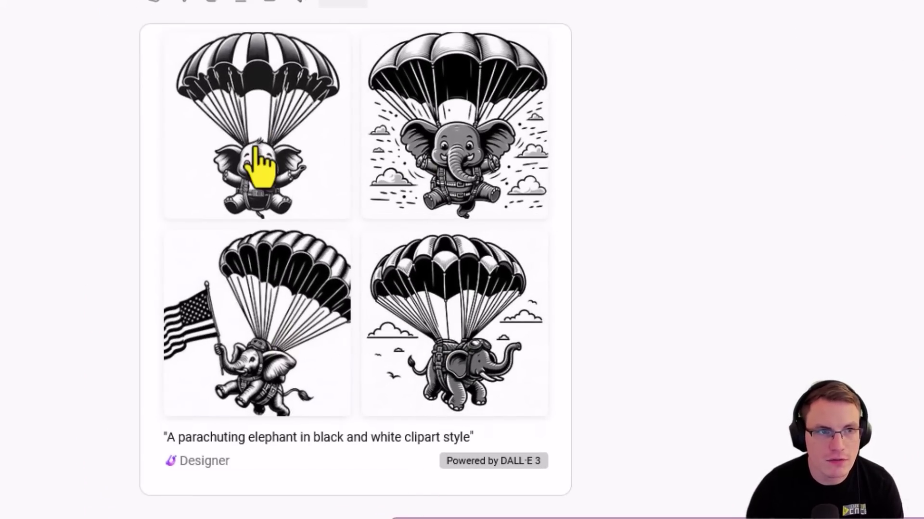
Step: Enlarge the first parachuting elephant image and download it
scroll(337, 192, "up", 2)
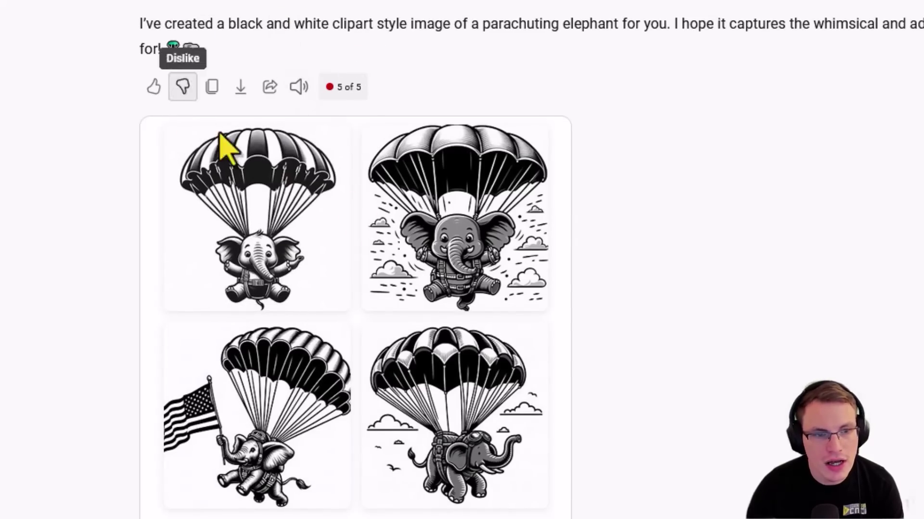
scroll(367, 227, "down", 1)
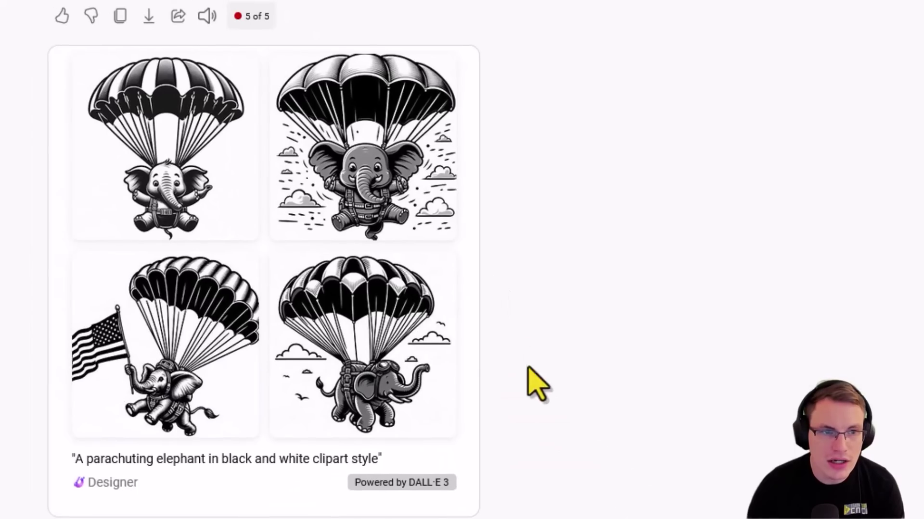
left_click(193, 174)
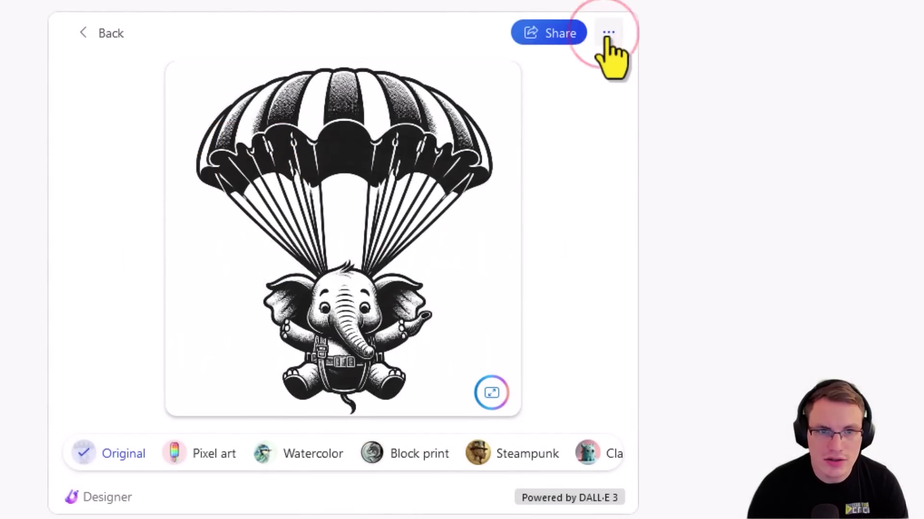
left_click(607, 34)
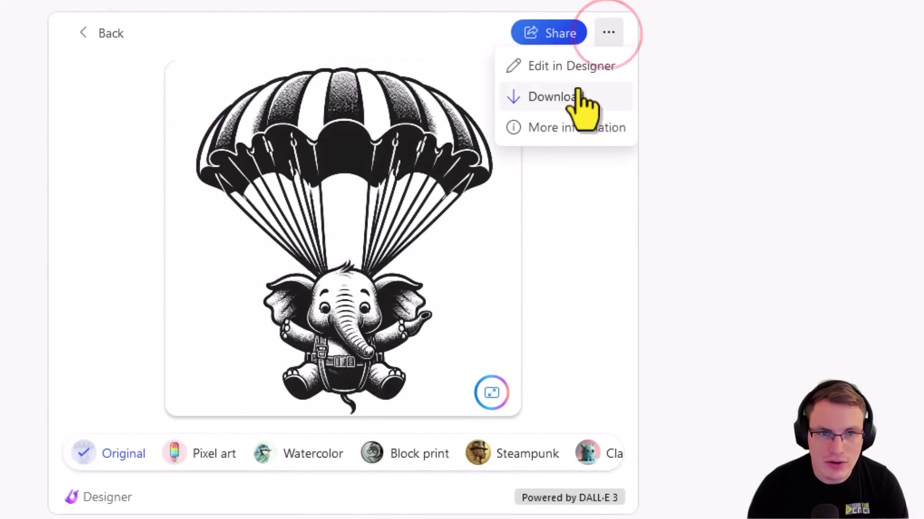
left_click(564, 97)
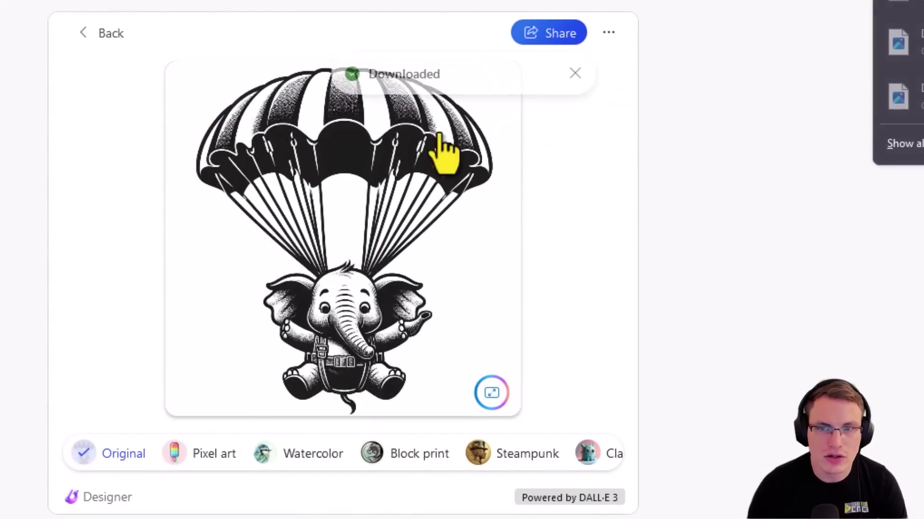
left_click(673, 167)
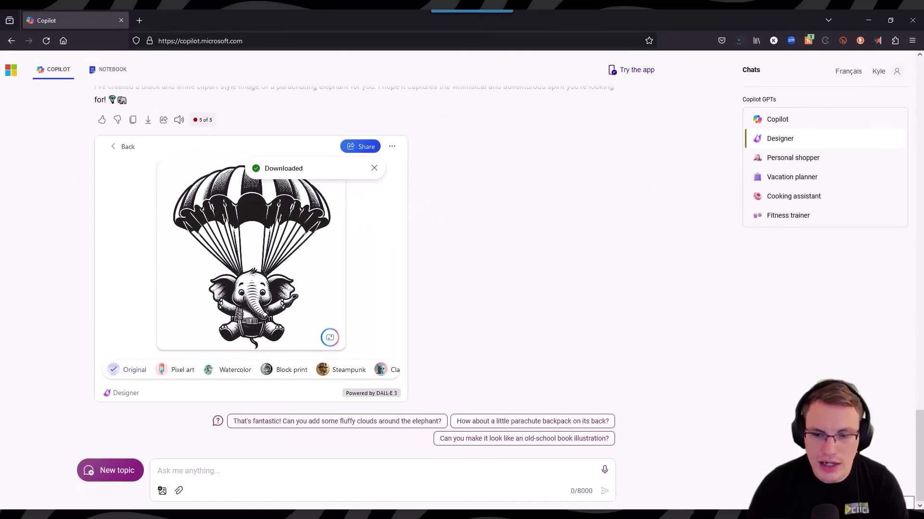
mouse_move(653, 505)
left_click(662, 486)
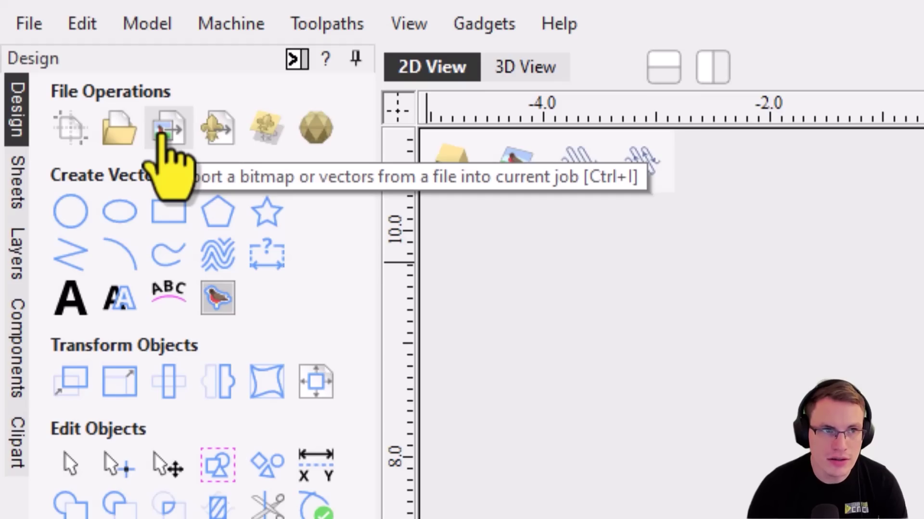
Step: Import the downloaded elephant image from Downloads and bring up the Toolpaths panel
left_click(163, 135)
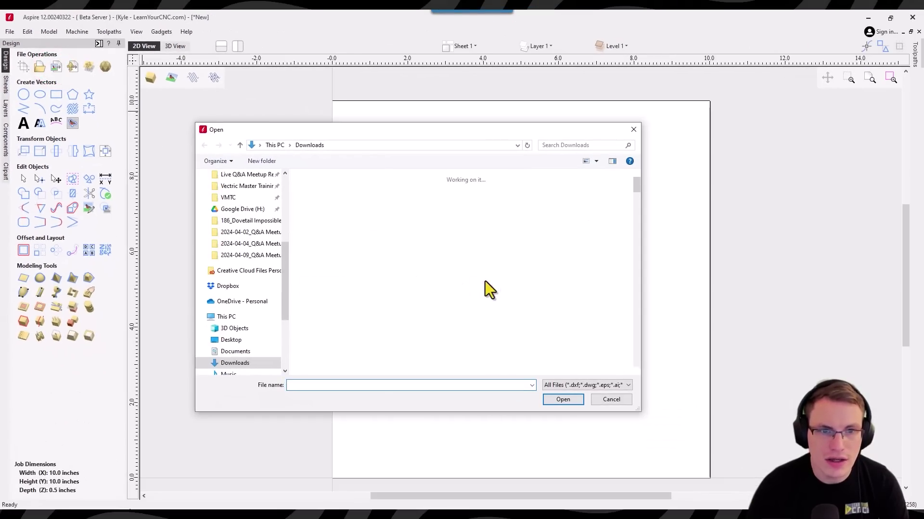
left_click(332, 226)
left_click(568, 396)
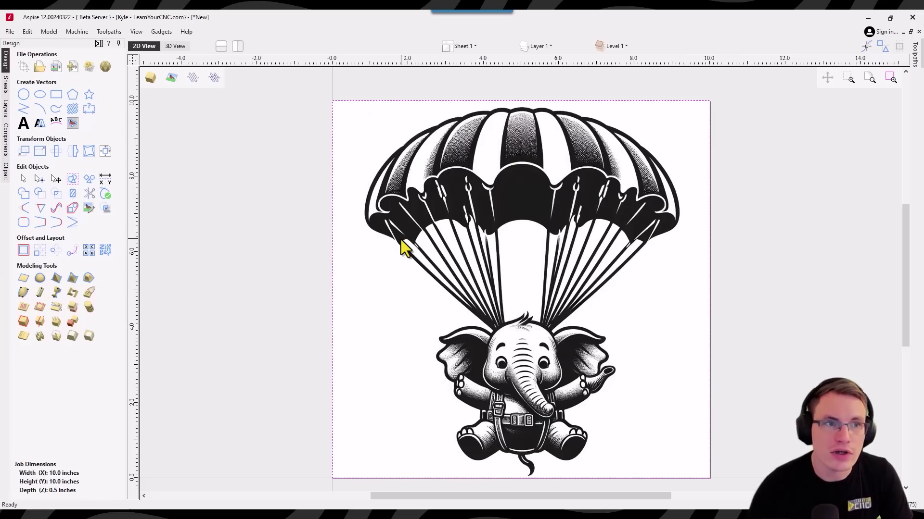
left_click(100, 45)
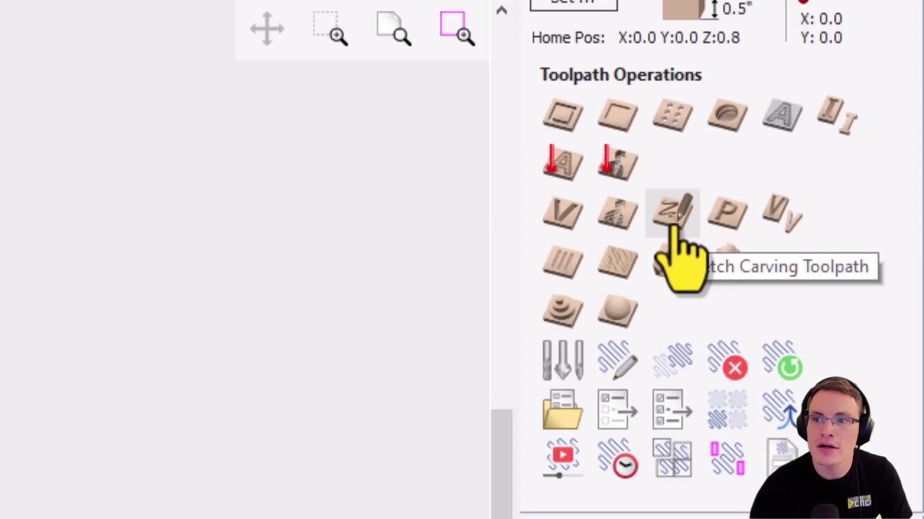
Step: Open the Sketch Carving toolpath form for the elephant image
left_click(669, 224)
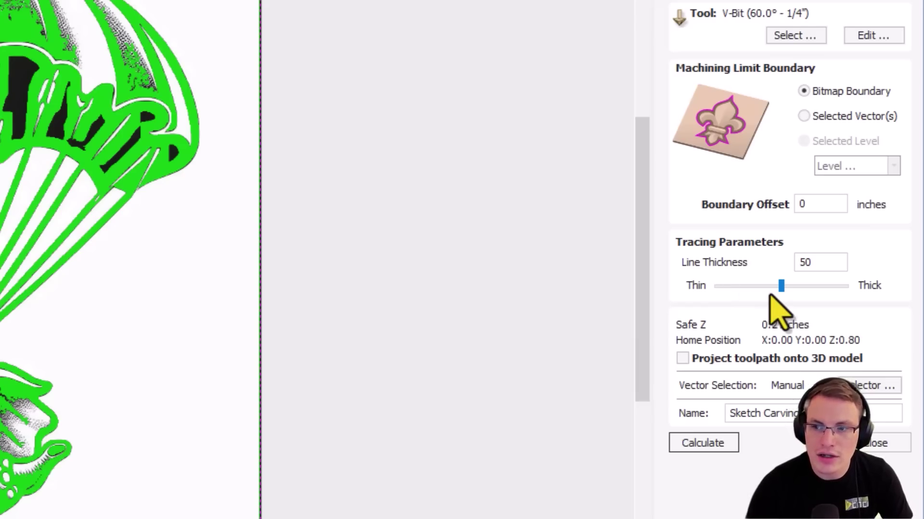
Step: Try Line Thickness values between 2 and 100, settling on 30
left_click_drag(779, 288, 765, 287)
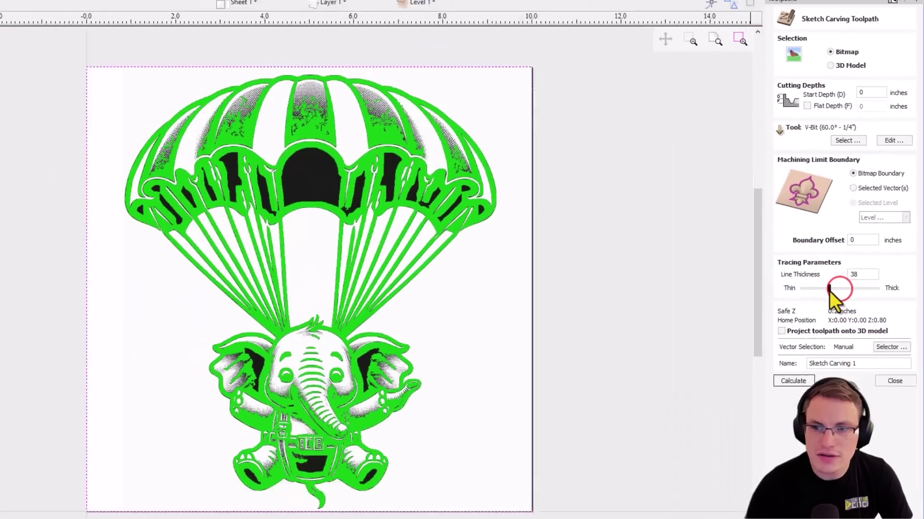
left_click_drag(829, 289, 824, 290)
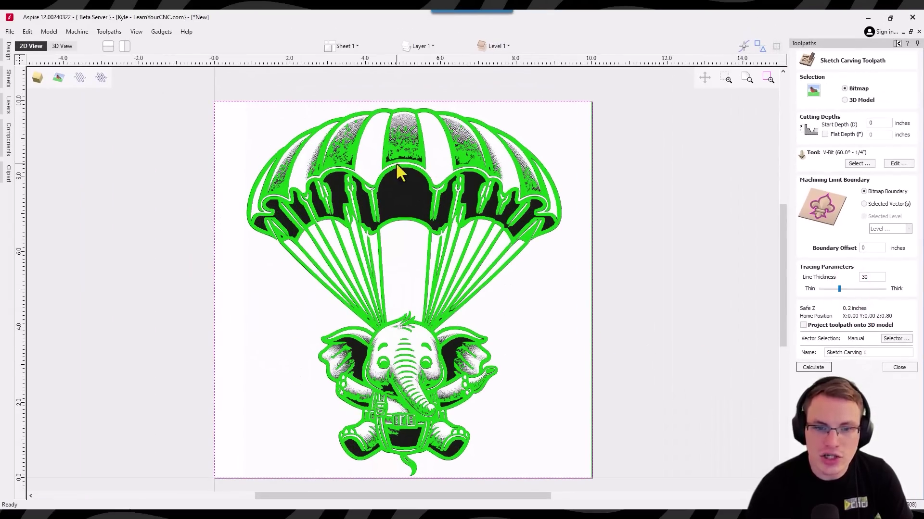
left_click_drag(840, 289, 822, 289)
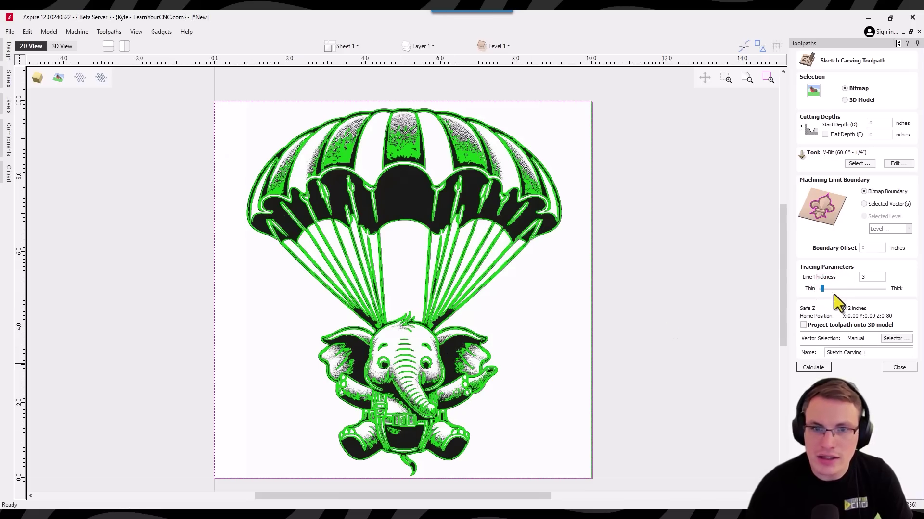
left_click(822, 289)
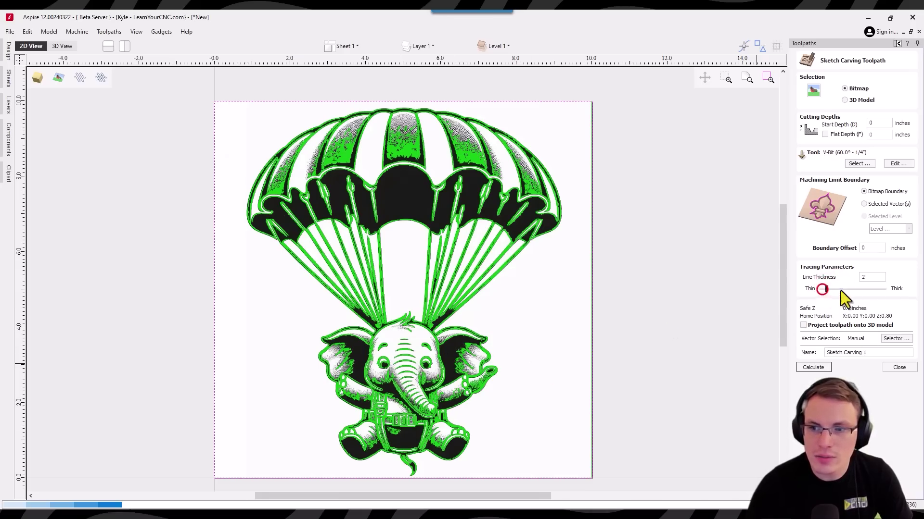
left_click(884, 289)
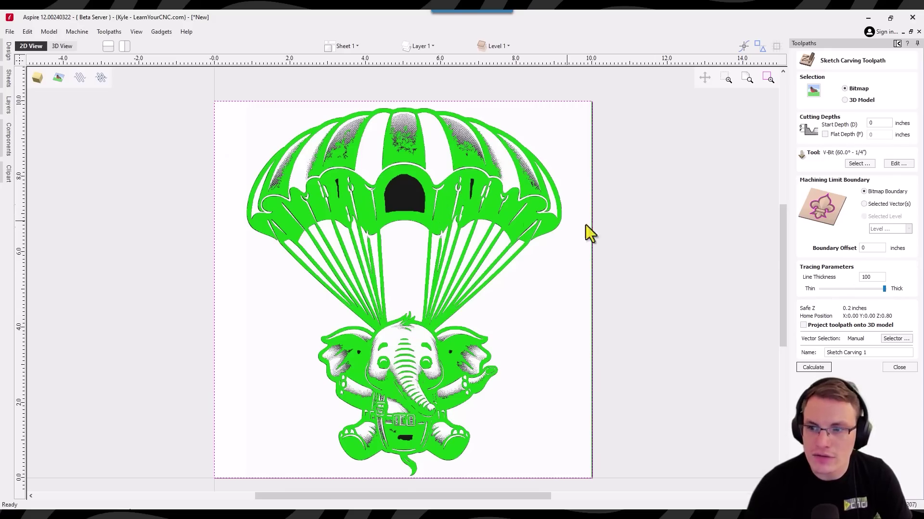
left_click_drag(884, 289, 859, 292)
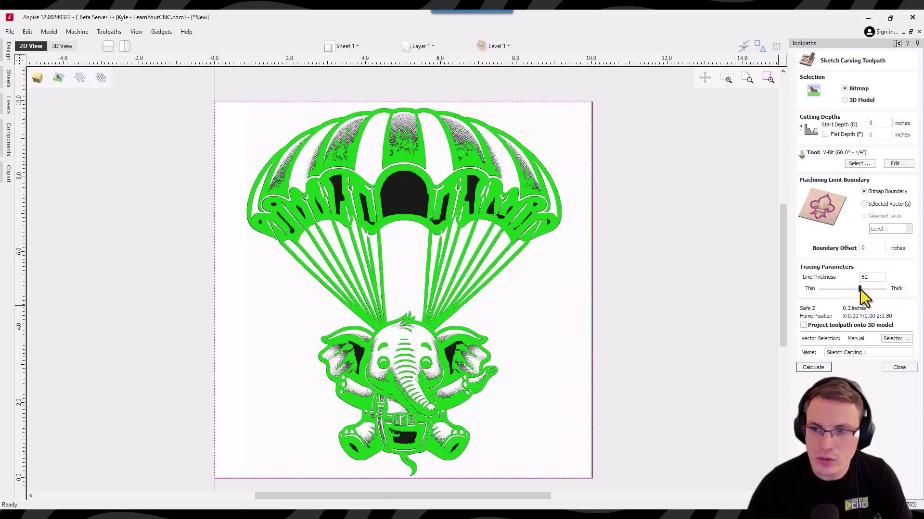
left_click_drag(860, 289, 841, 291)
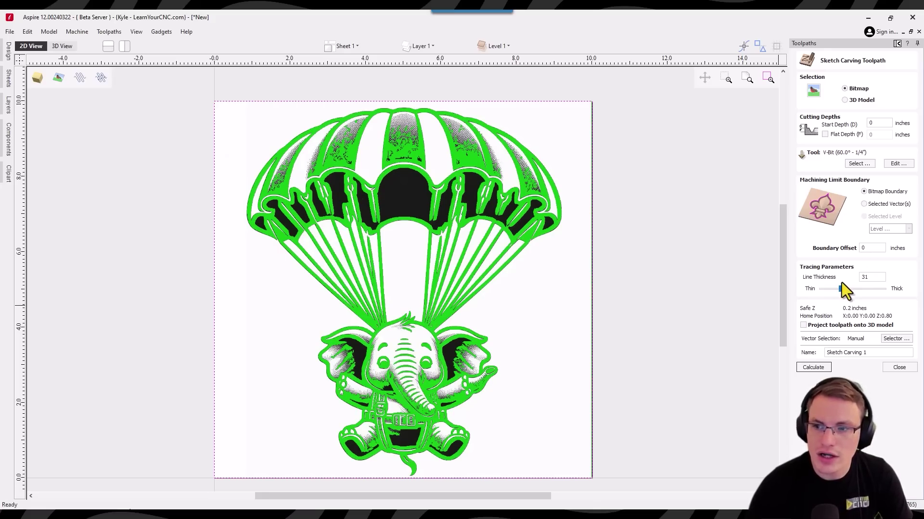
left_click_drag(841, 288, 839, 289)
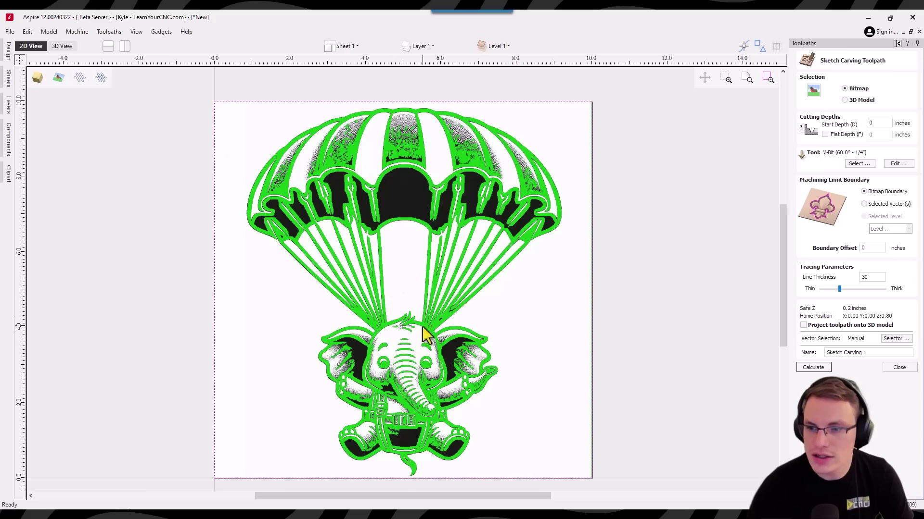
Step: Calculate and preview Sketch Carving 1, tilting the board to view the carved elephant
left_click(823, 368)
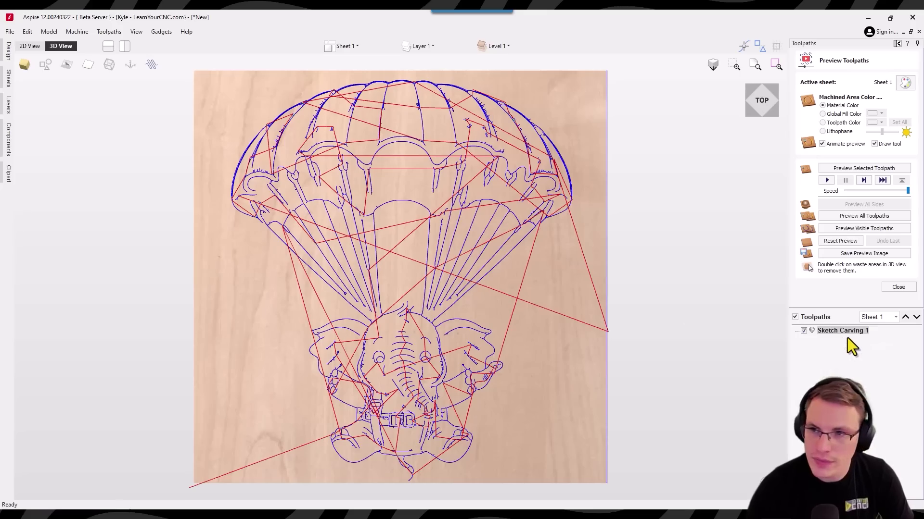
left_click(856, 169)
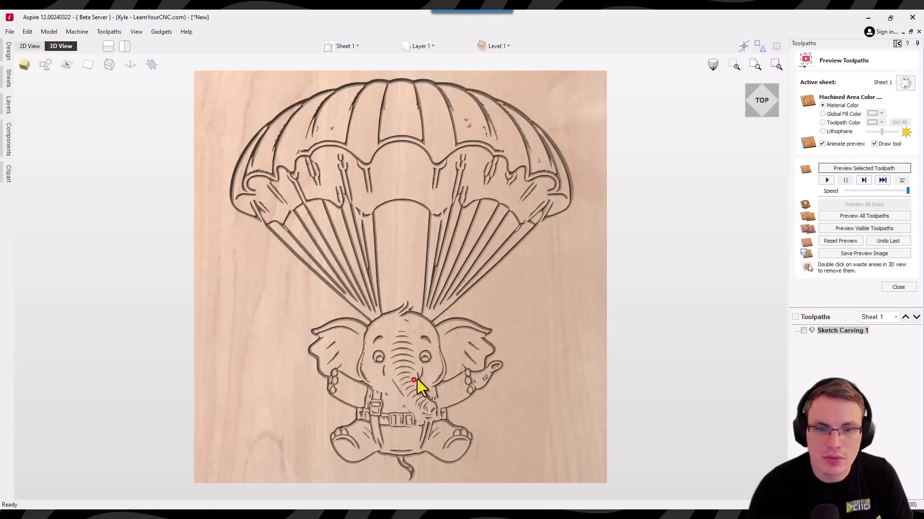
left_click_drag(439, 377, 533, 280)
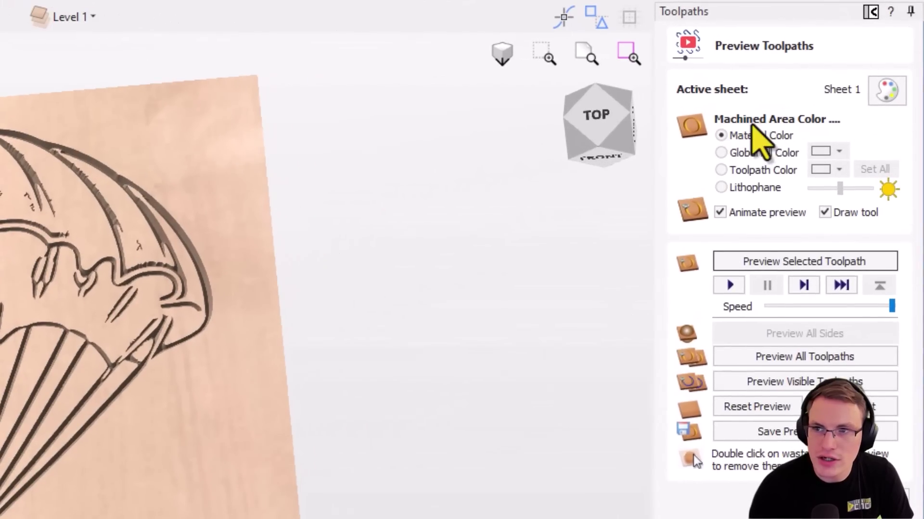
Step: Set the machined area to a black Global Fill Color and orbit the board to view the filled grooves
left_click(736, 152)
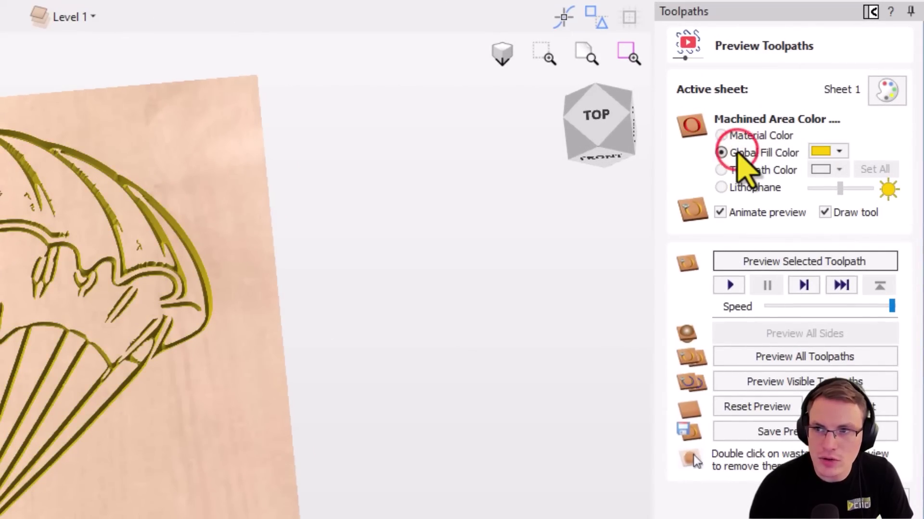
left_click(825, 151)
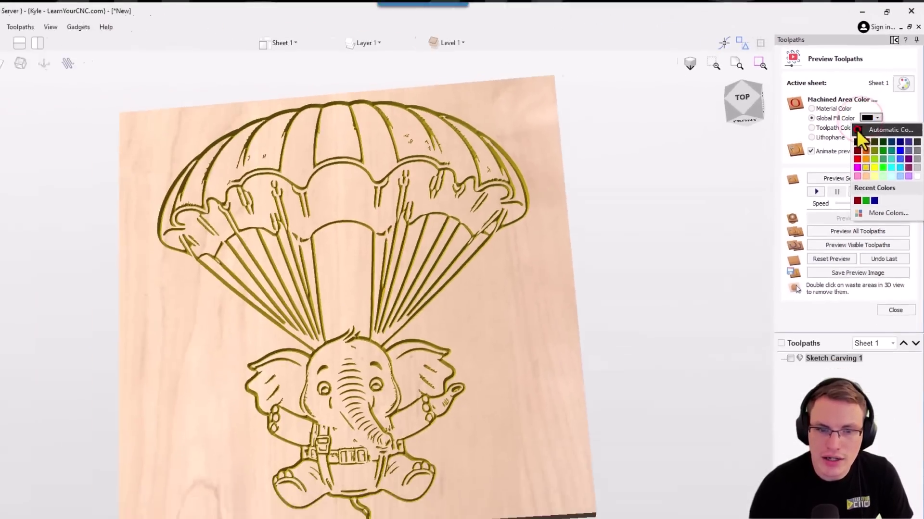
left_click(857, 130)
left_click_drag(418, 361, 423, 324)
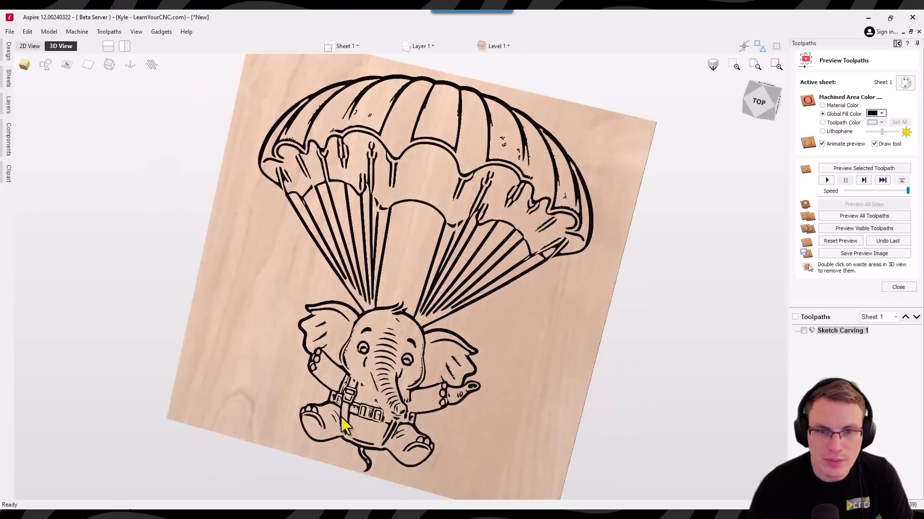
left_click_drag(469, 370, 433, 373)
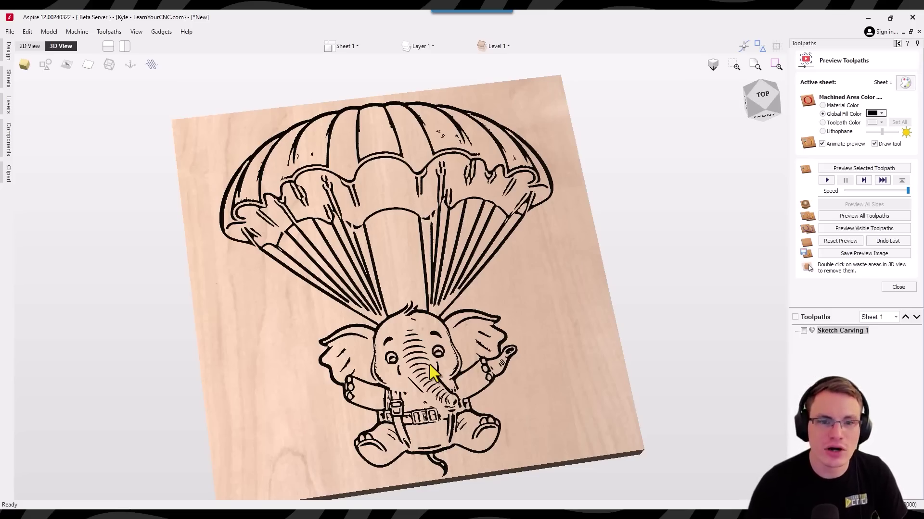
left_click(458, 388)
left_click_drag(523, 345, 445, 373)
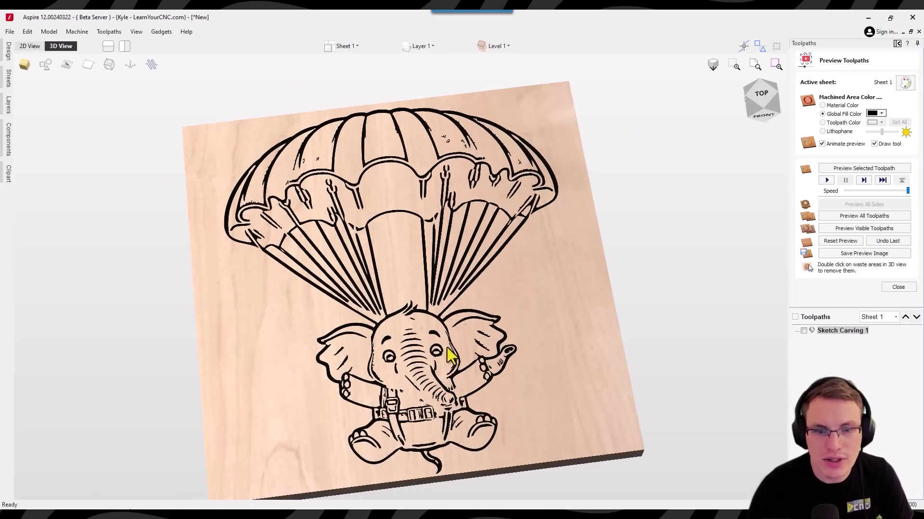
left_click_drag(534, 317, 515, 355)
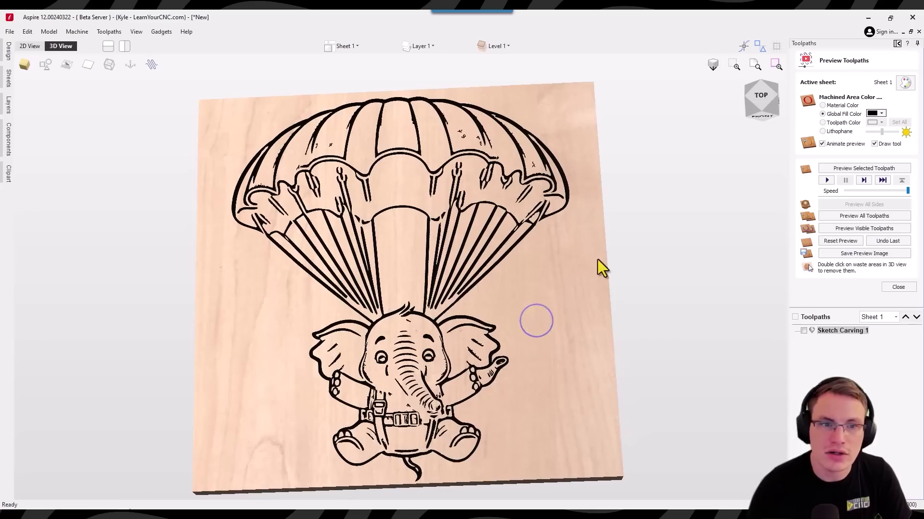
left_click(336, 204)
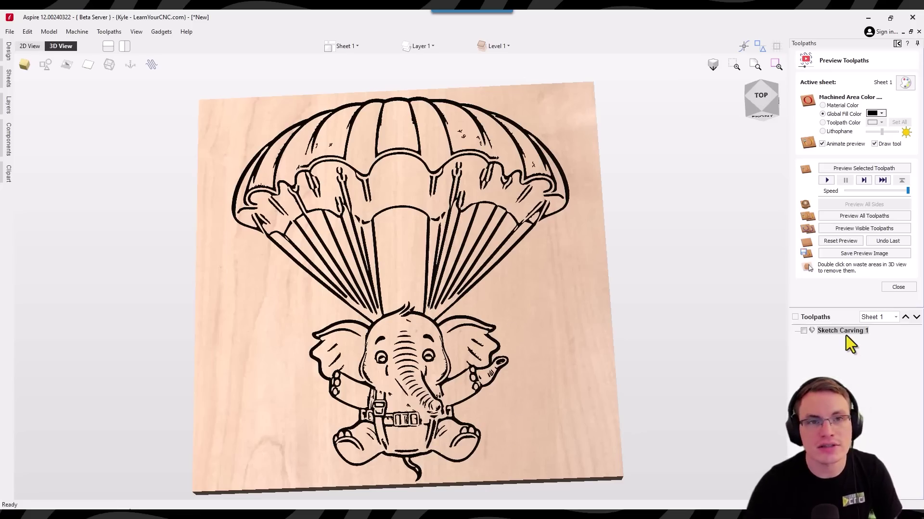
mouse_move(846, 336)
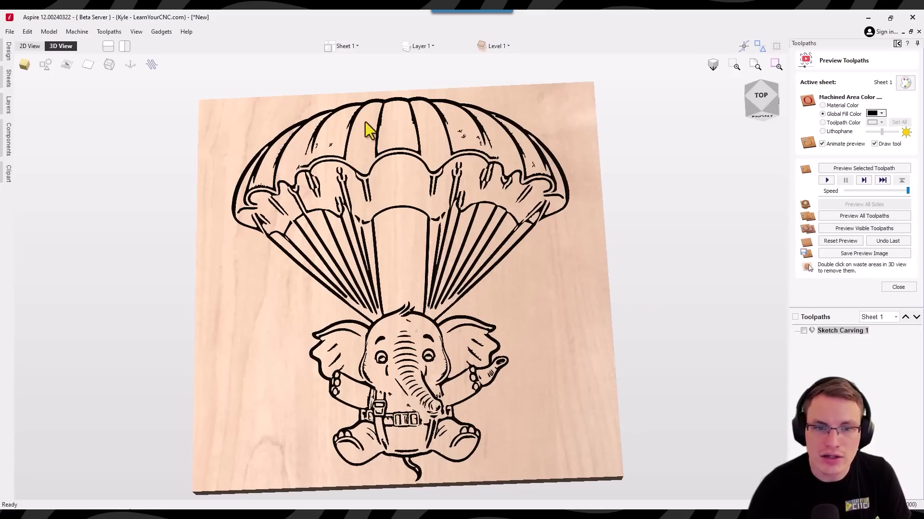
Step: Raise Sketch Carving 1's line thickness to 51, recalculate, then reset and re-run the preview
double_click(835, 333)
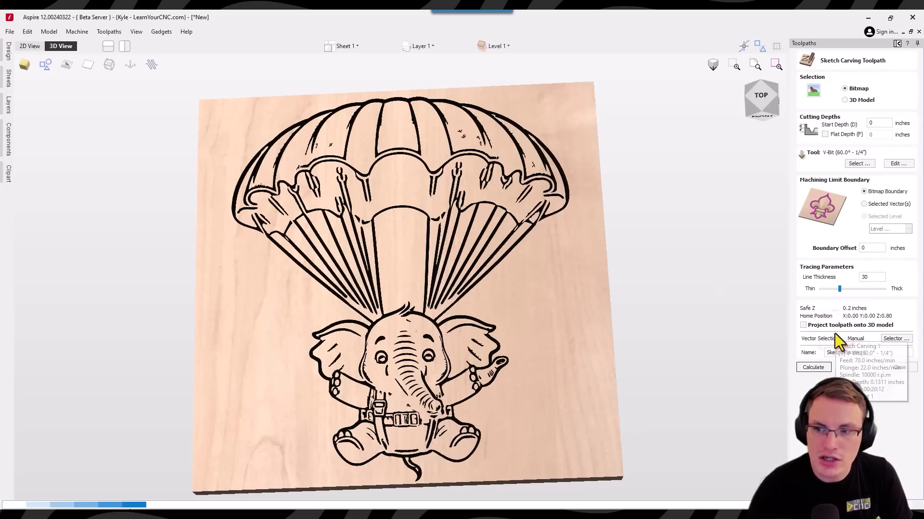
left_click_drag(841, 290, 852, 291)
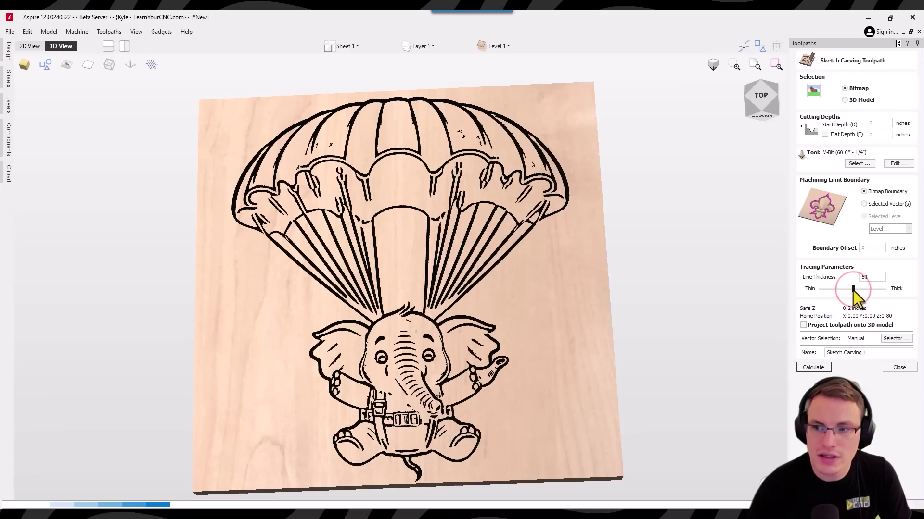
left_click(816, 370)
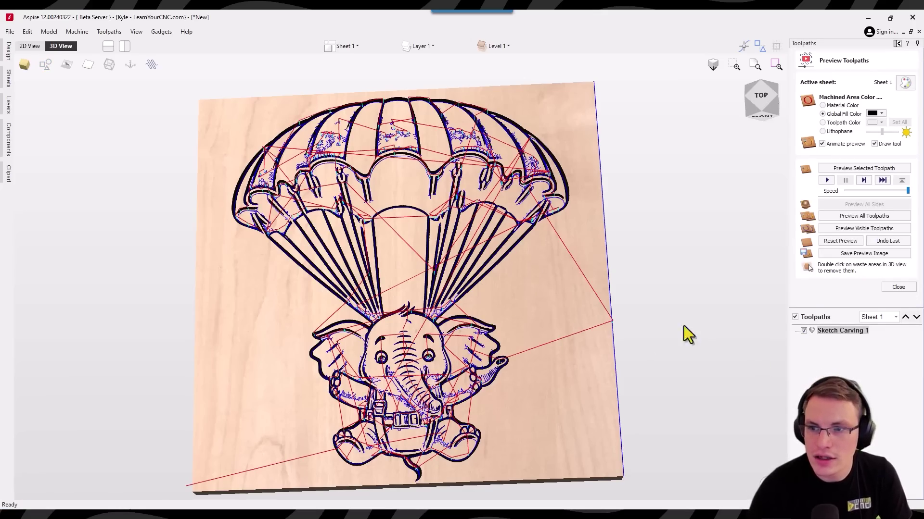
left_click(845, 243)
left_click(867, 168)
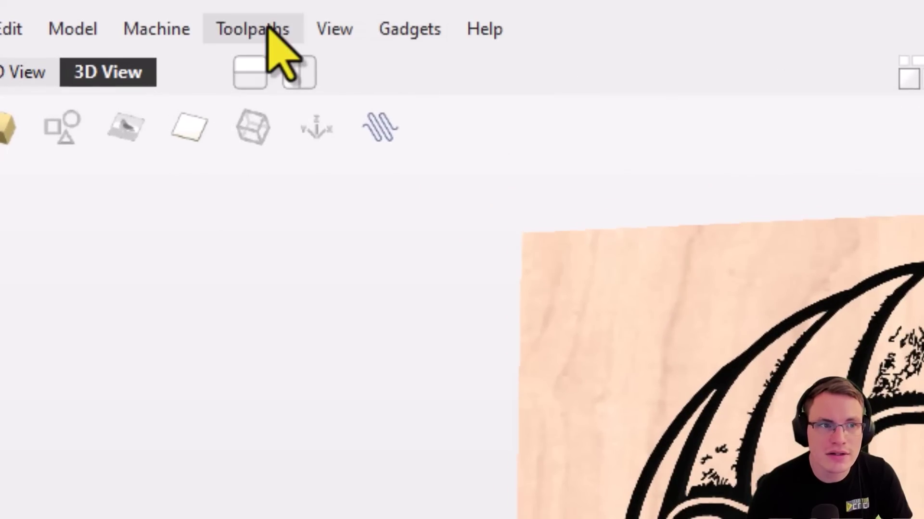
Step: Confirm preview simulation quality is Maximum, orbit the carving, then switch to the browser's community post
left_click(268, 28)
mouse_move(237, 166)
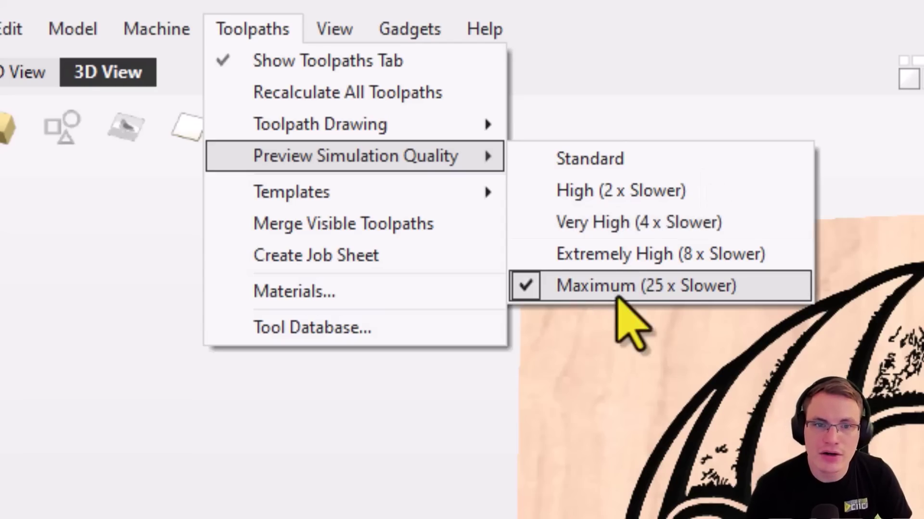
key("Escape")
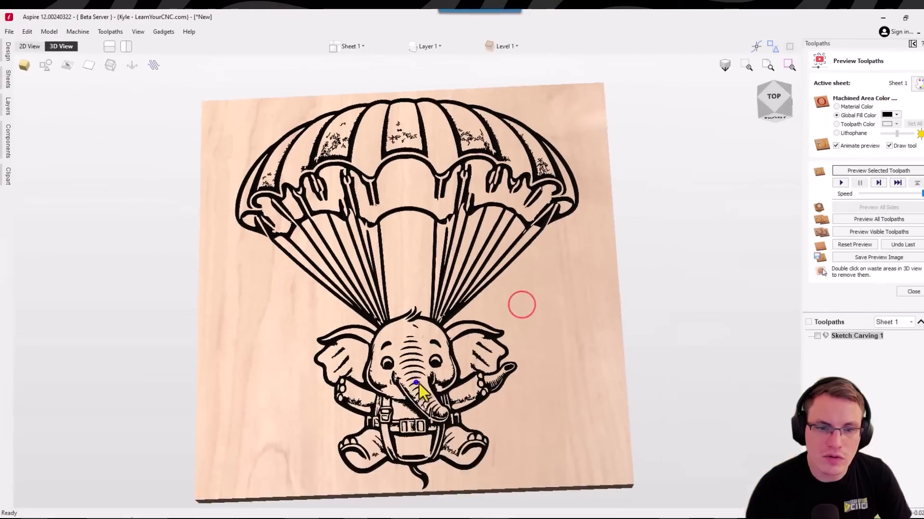
left_click_drag(419, 392, 448, 379)
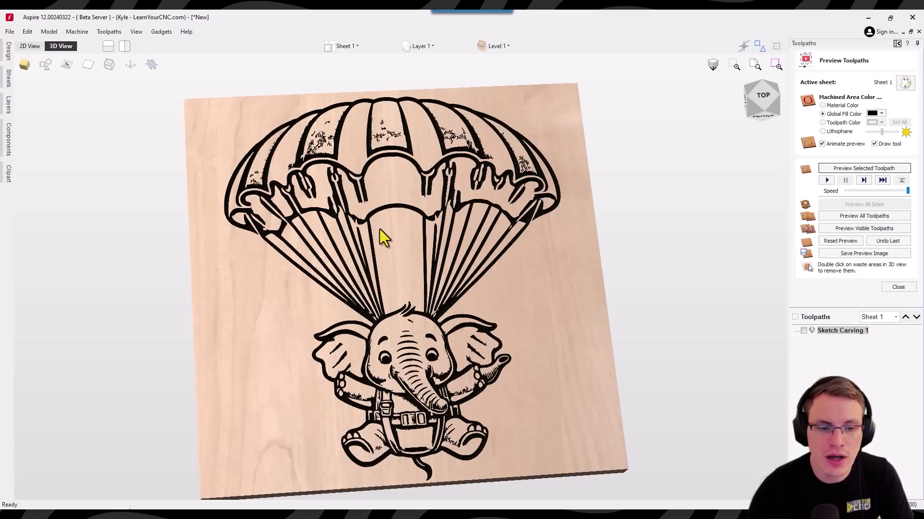
left_click(330, 505)
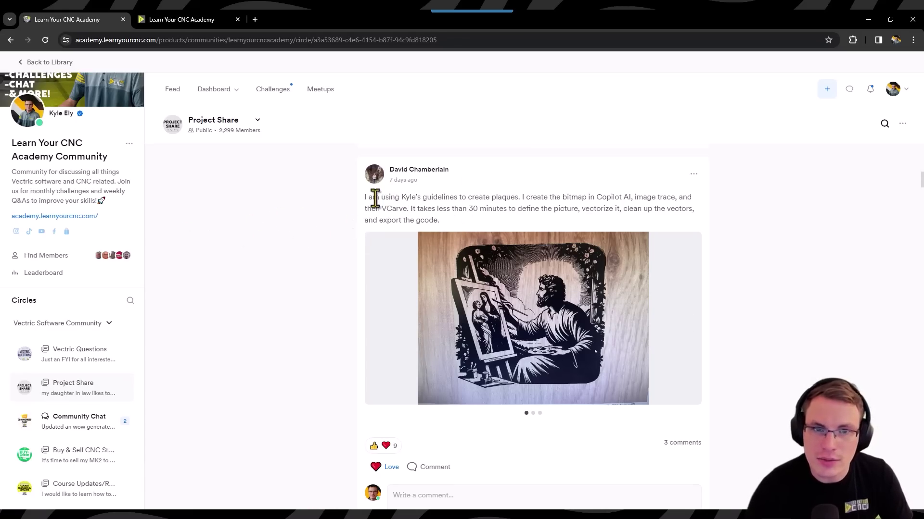
Step: Enlarge the post's first project photo, the painter plaque, then close it
mouse_move(580, 374)
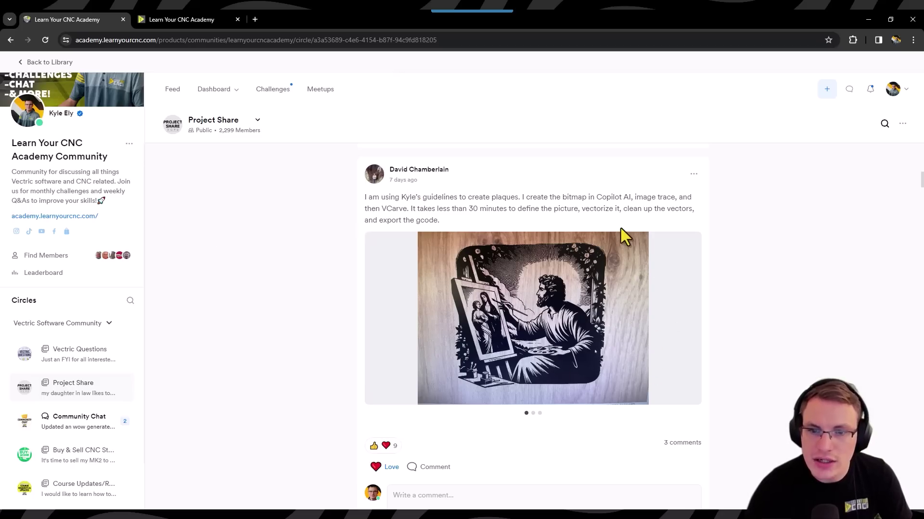
left_click(630, 335)
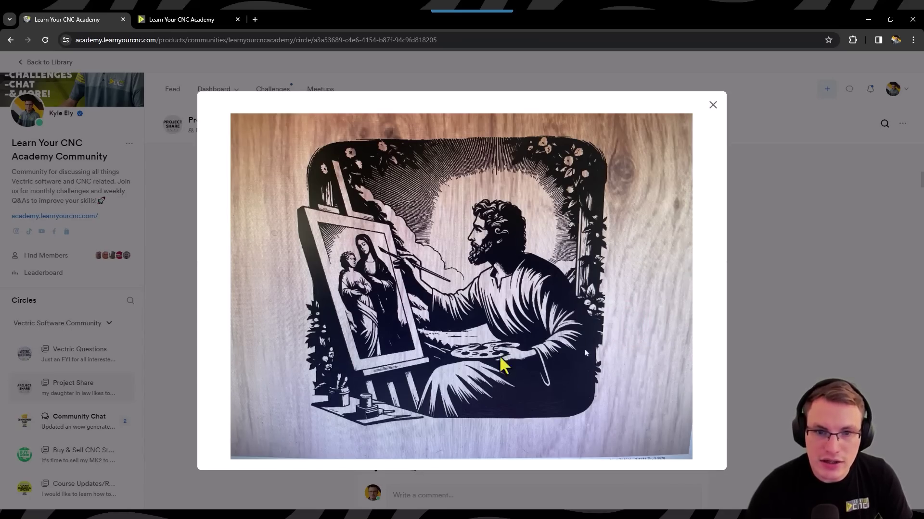
left_click(713, 105)
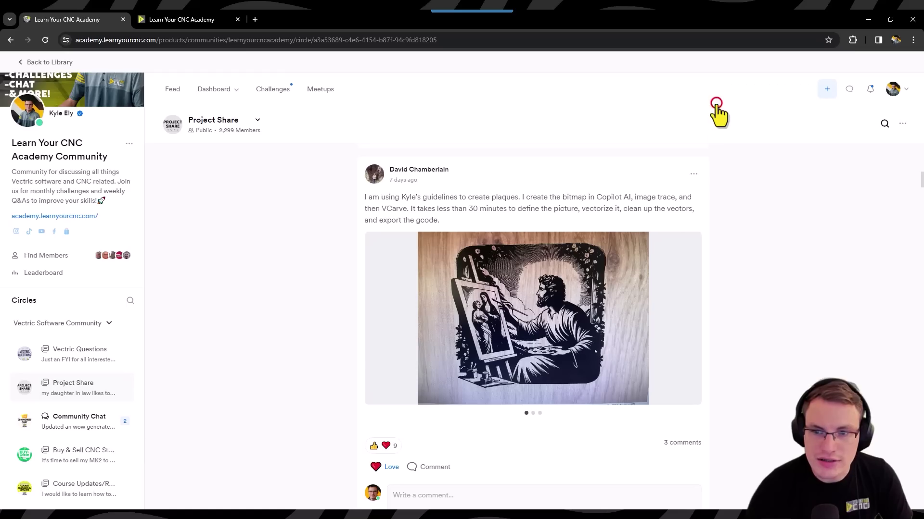
Step: View the Saint Anthony plaque photo enlarged, then advance to and enlarge the Saint Martha plaque
left_click(686, 321)
left_click(686, 321)
left_click(548, 346)
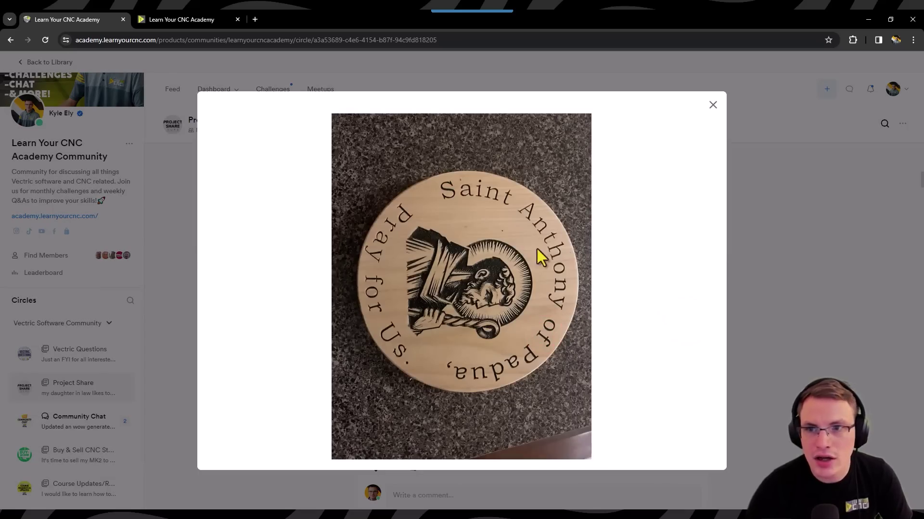
left_click(713, 105)
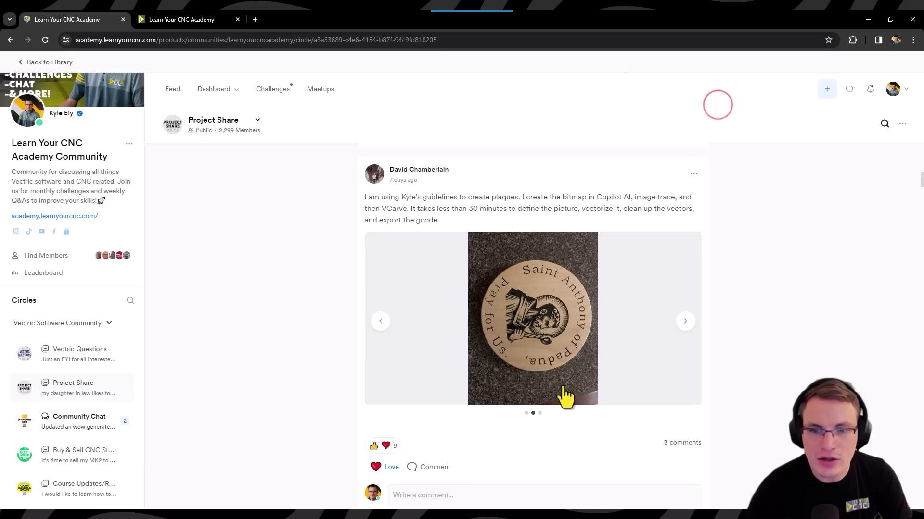
left_click(686, 321)
left_click(571, 361)
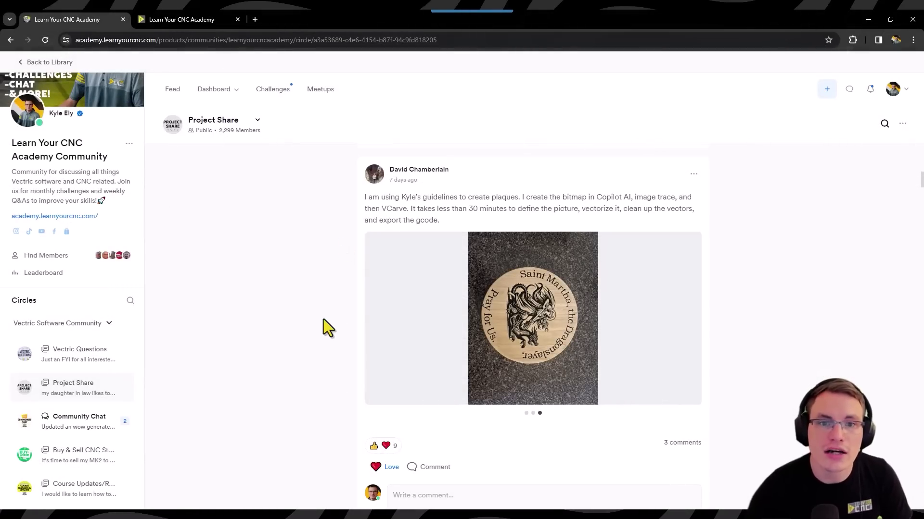
scroll(341, 338, "up", 12)
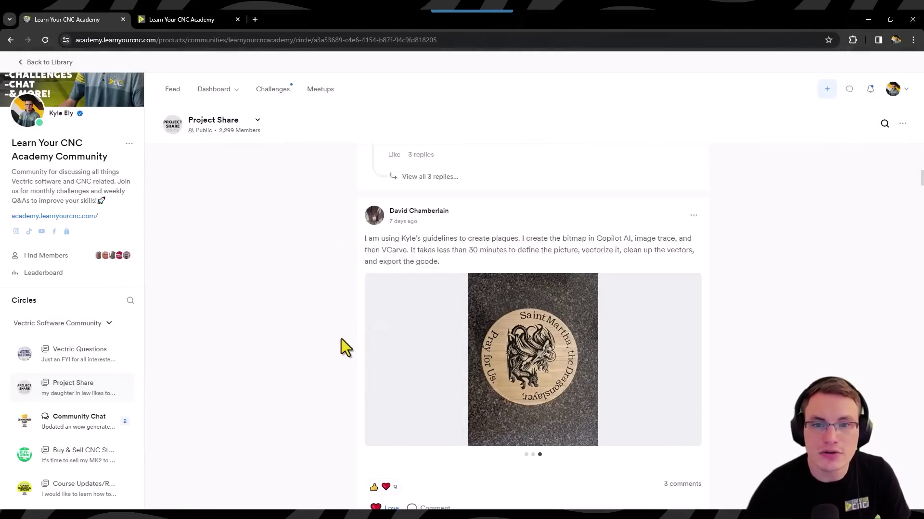
scroll(333, 340, "up", 10)
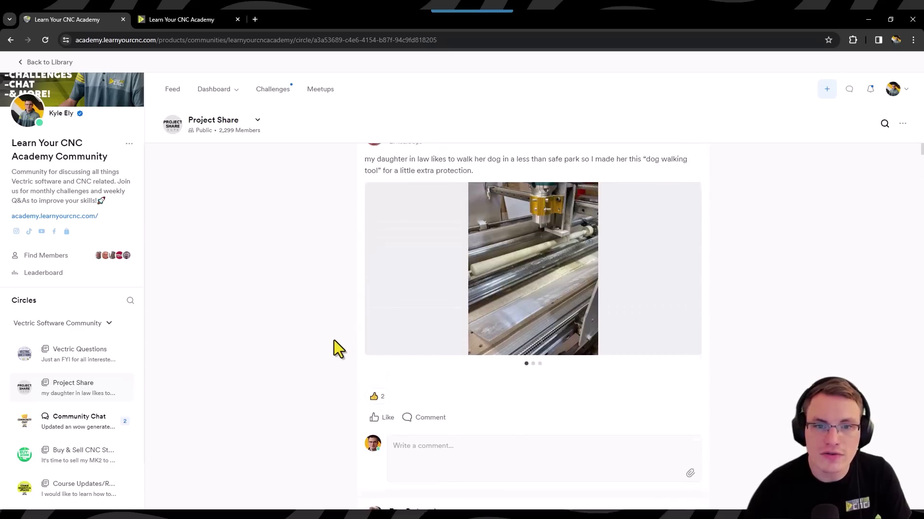
scroll(334, 340, "down", 15)
scroll(334, 340, "down", 15)
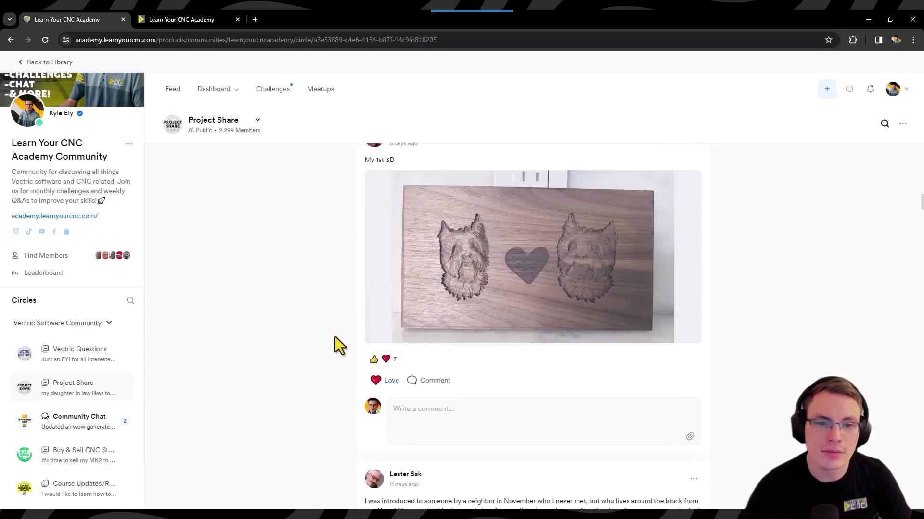
scroll(335, 336, "down", 7)
scroll(314, 366, "down", 3)
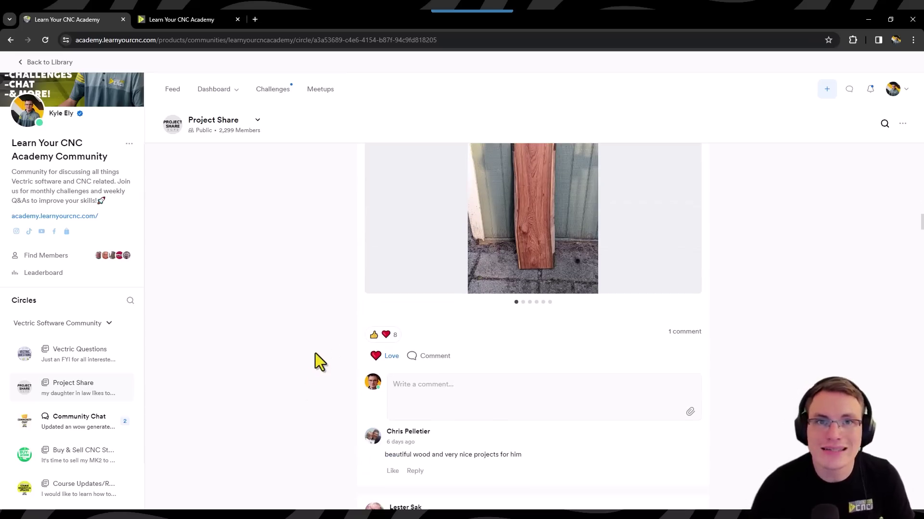
left_click(178, 19)
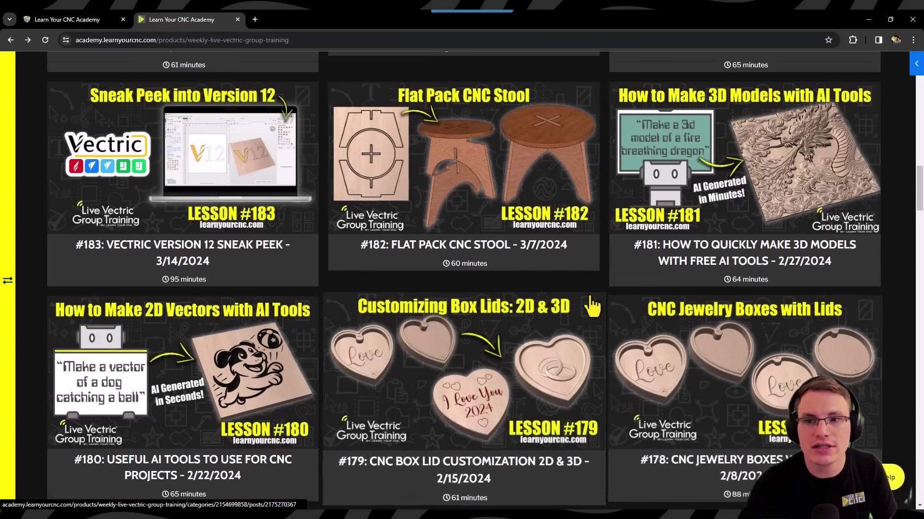
Step: Scroll through the Live Vectric Group Training lessons, ending on Most Recent Lessons led by #186
scroll(596, 310, "up", 1)
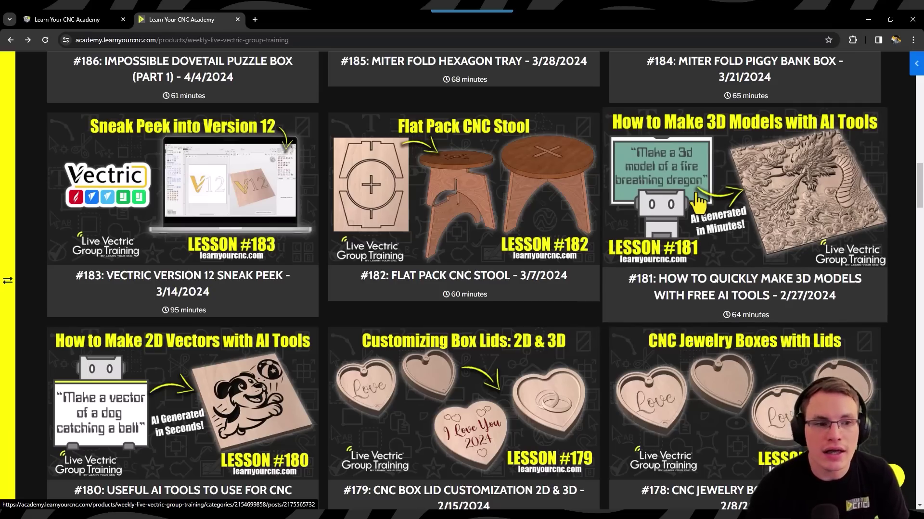
scroll(698, 201, "down", 3)
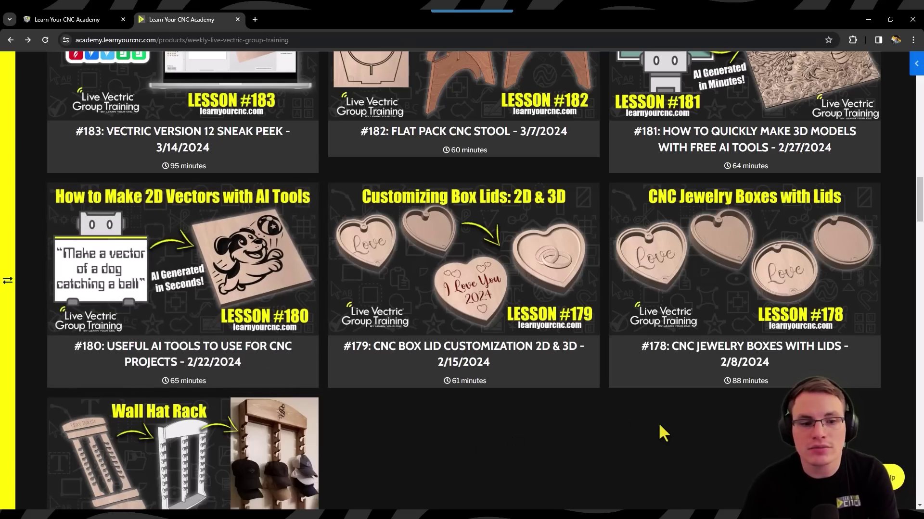
scroll(512, 380, "down", 20)
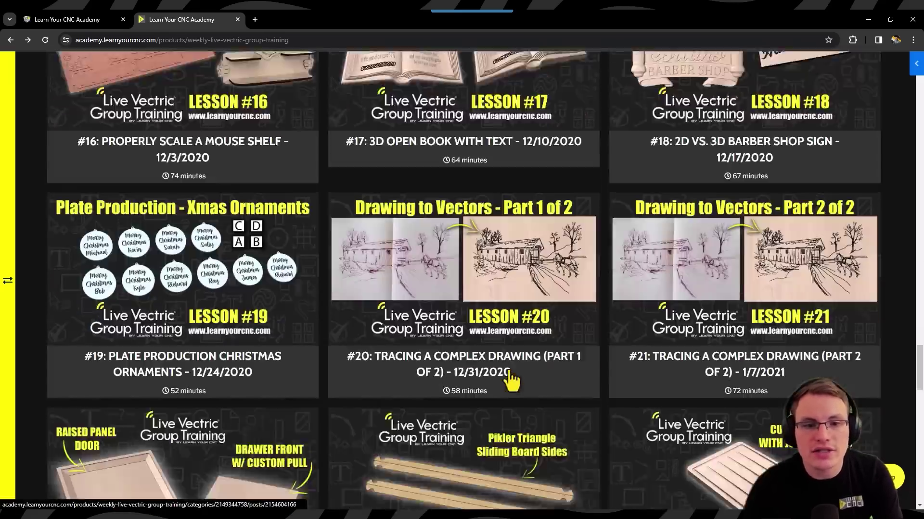
scroll(587, 378, "up", 15)
scroll(590, 380, "up", 15)
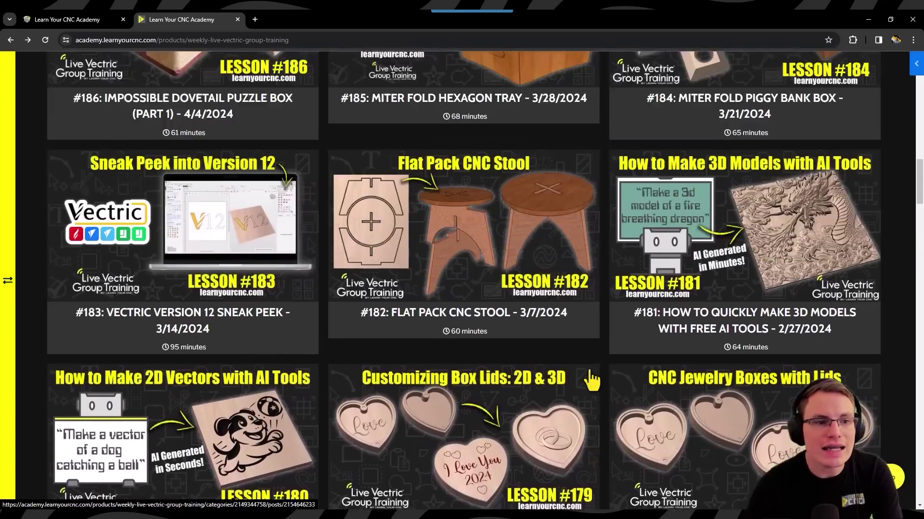
scroll(539, 377, "up", 2)
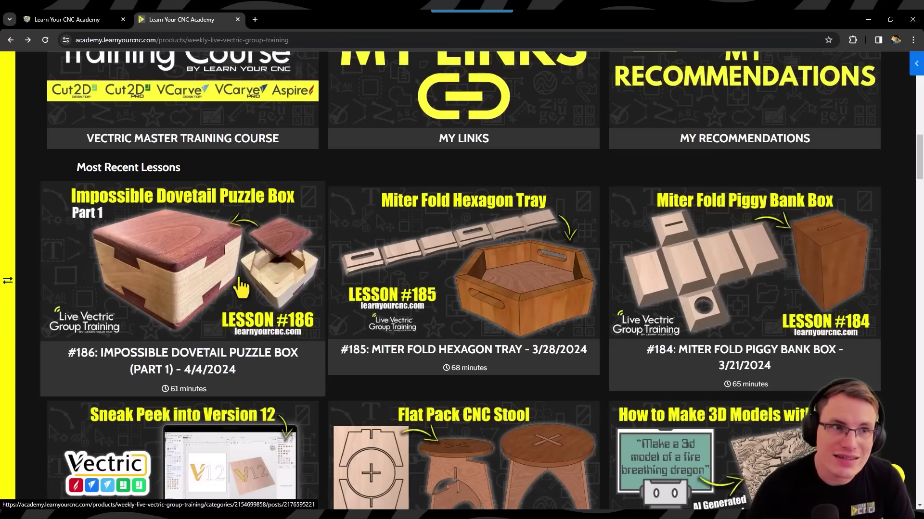
Step: Scroll through the Vectric Questions circle's feed, then go to the Challenges page with Monthly Project Challenges
left_click(112, 18)
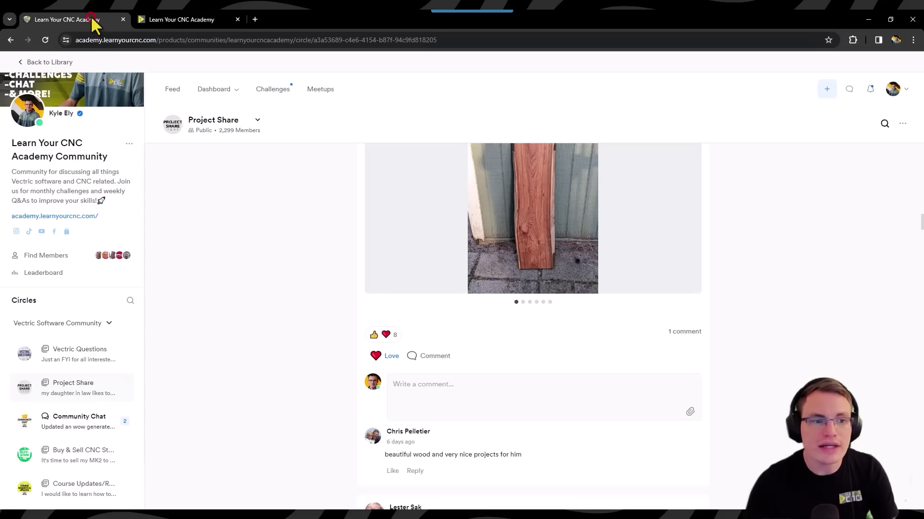
left_click(89, 361)
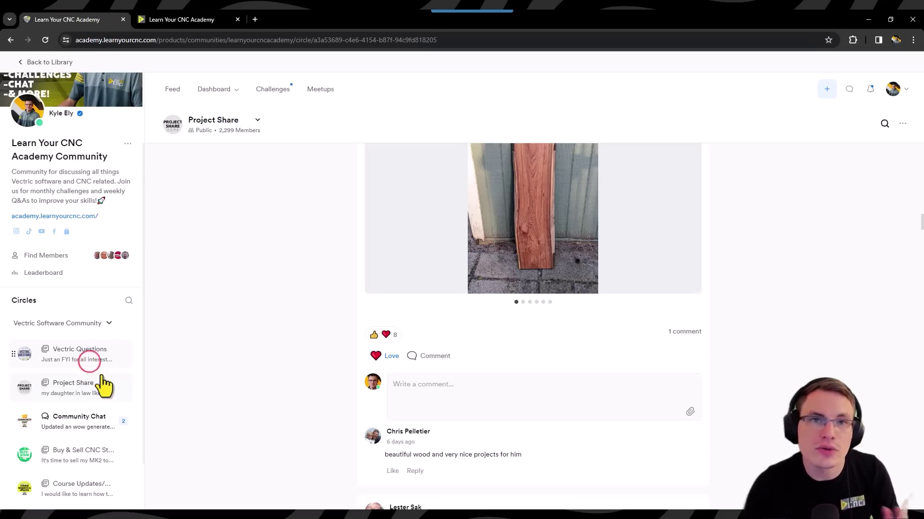
scroll(335, 327, "down", 10)
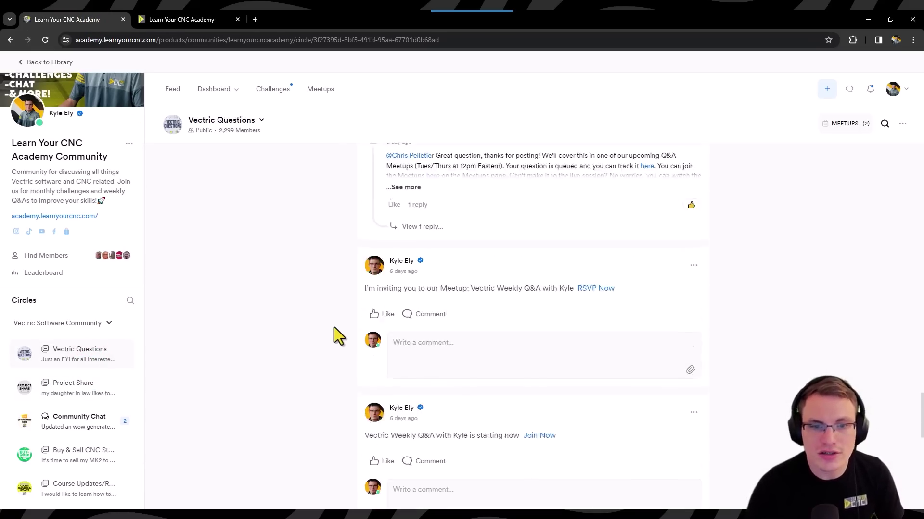
scroll(334, 327, "down", 5)
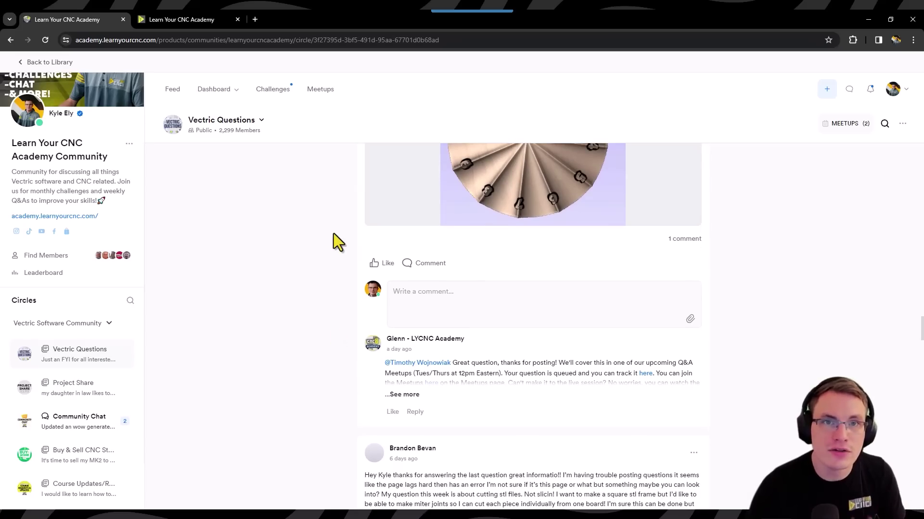
scroll(329, 178, "down", 1)
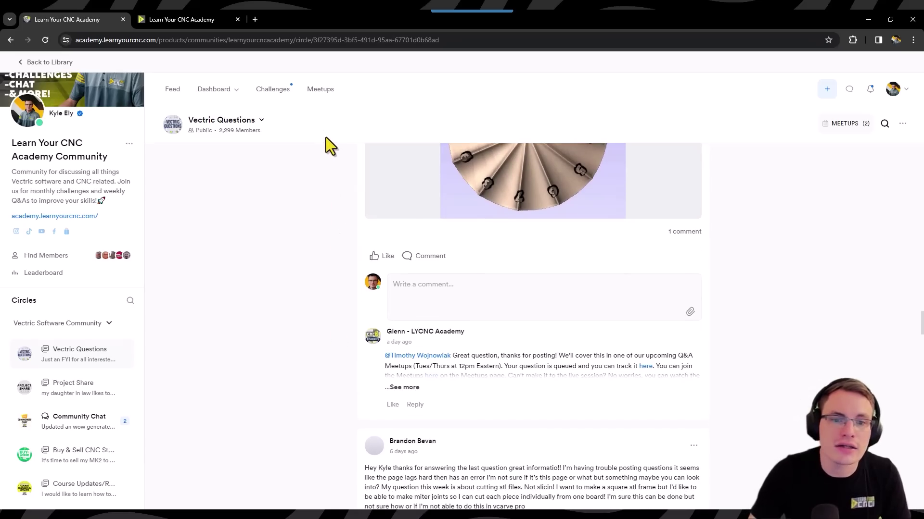
scroll(329, 180, "down", 8)
scroll(301, 260, "down", 12)
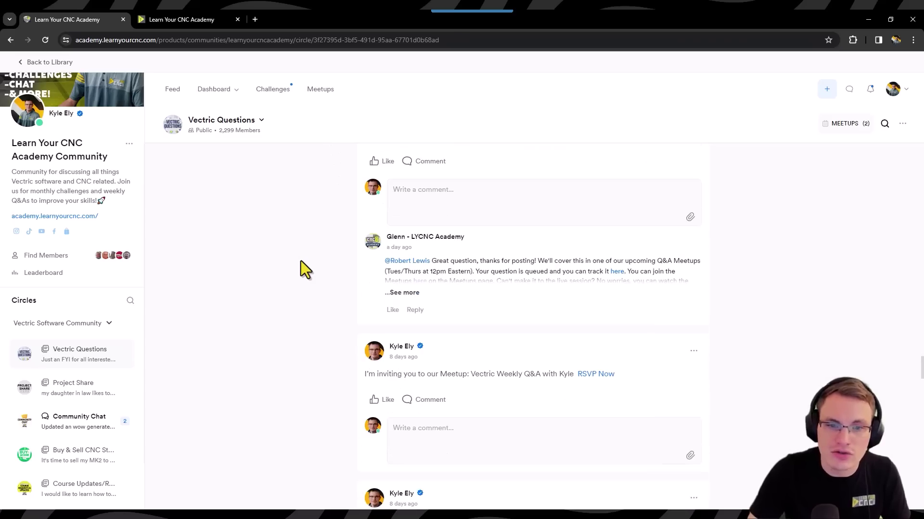
scroll(301, 260, "down", 10)
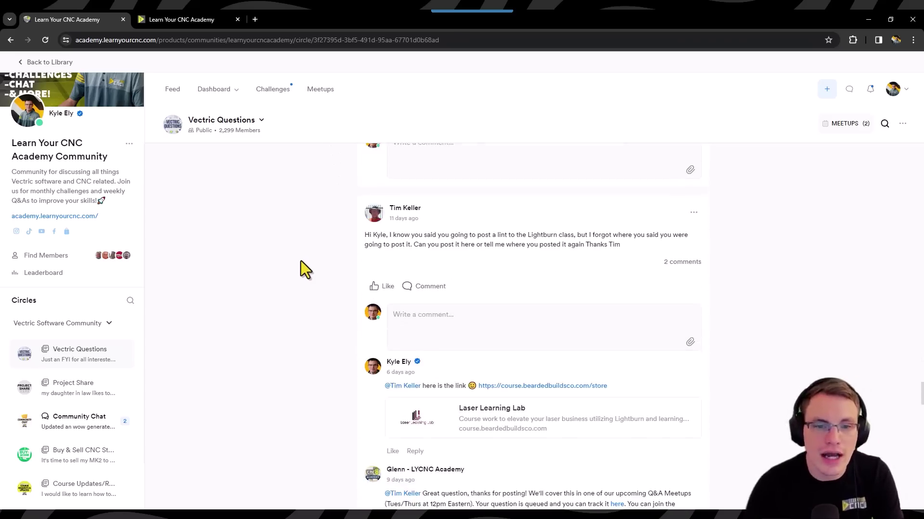
scroll(289, 275, "down", 12)
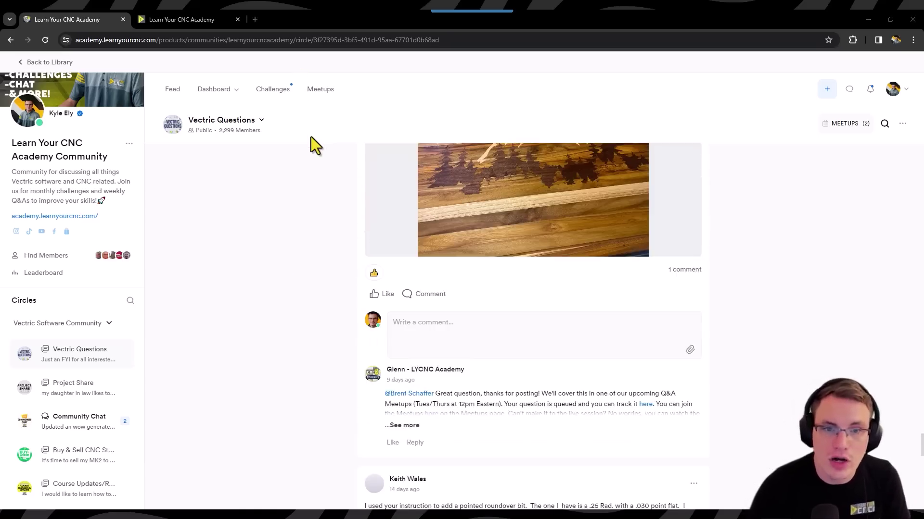
left_click(275, 91)
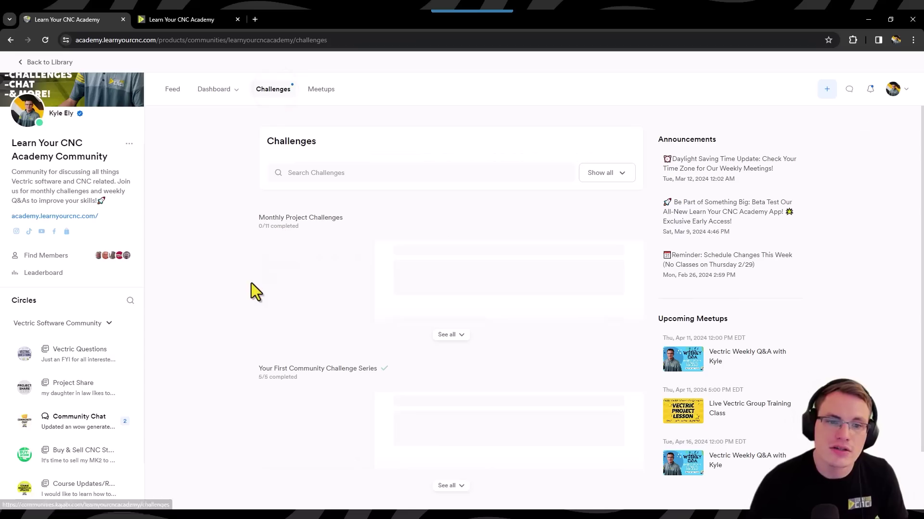
Step: Glance over the Monthly Project Challenges list, then go to the Meetups page with weekly Q&A sessions
left_click(438, 340)
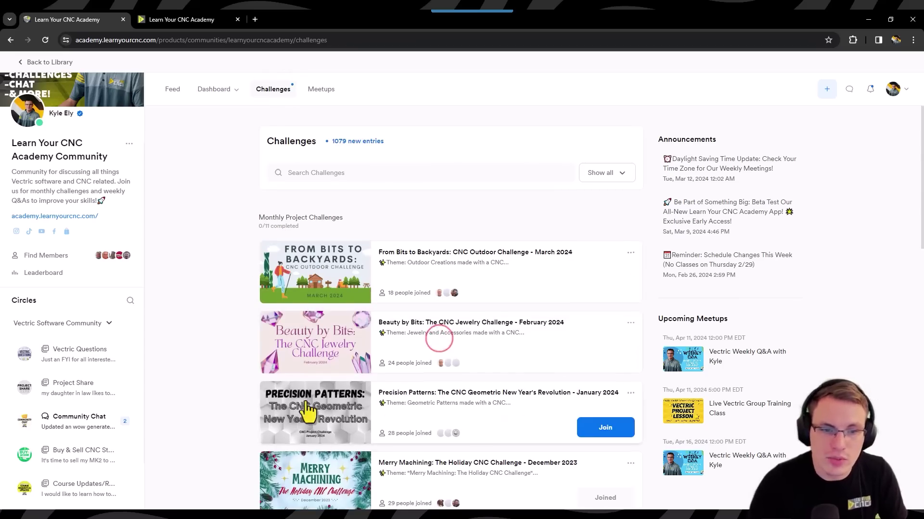
scroll(309, 412, "down", 3)
scroll(174, 362, "up", 1)
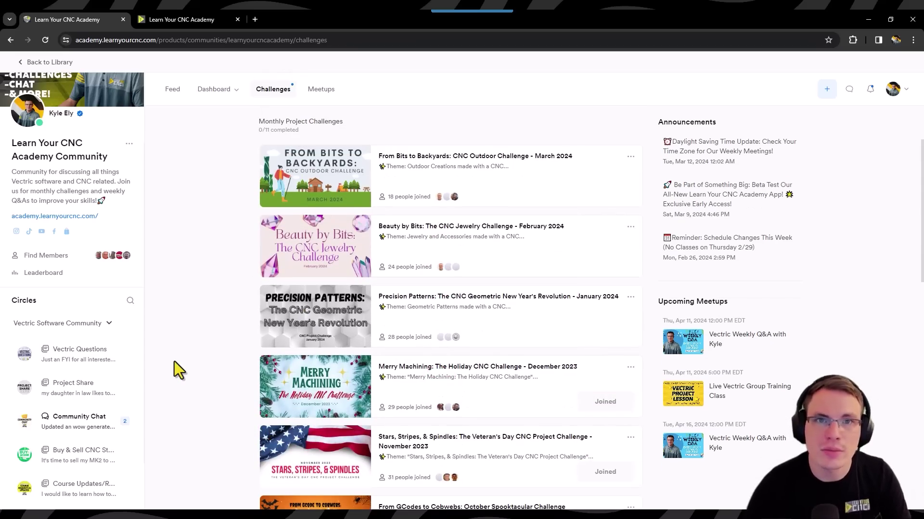
left_click(312, 90)
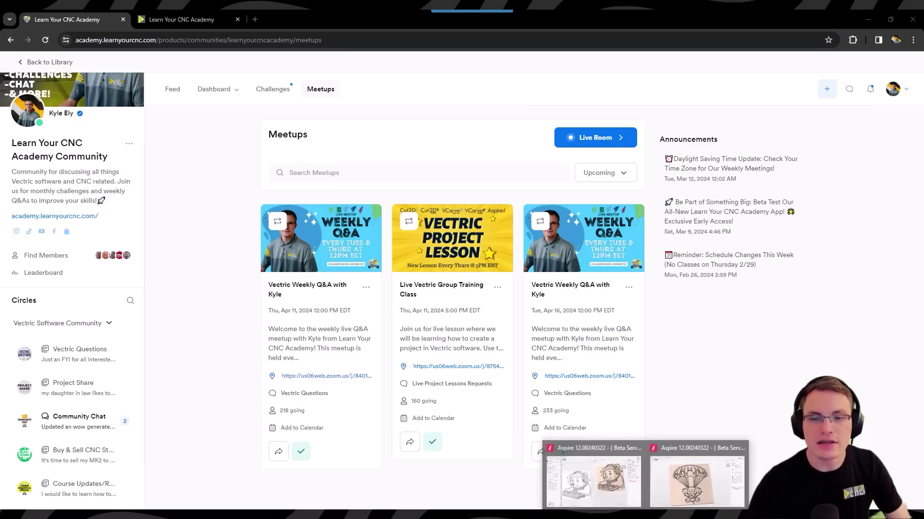
Step: Bring the Aspire window with the black-lined parachuting elephant carving back to the front
left_click(657, 481)
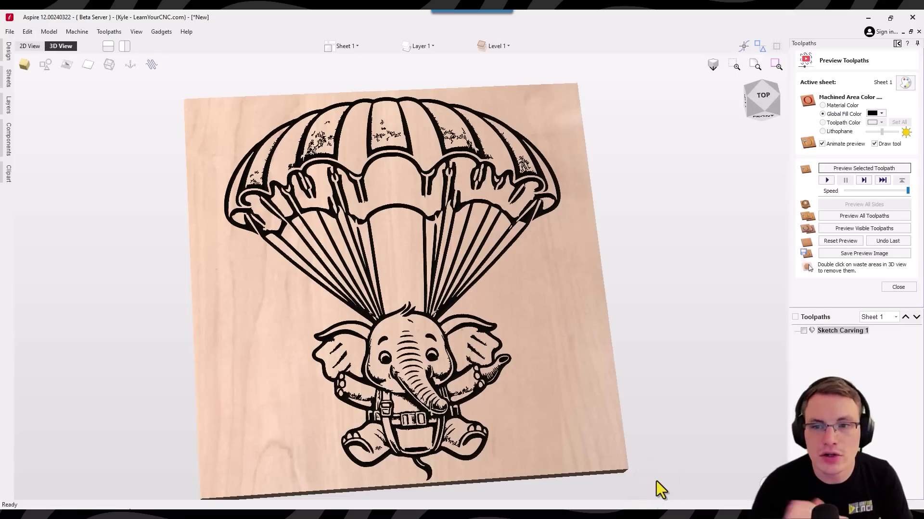